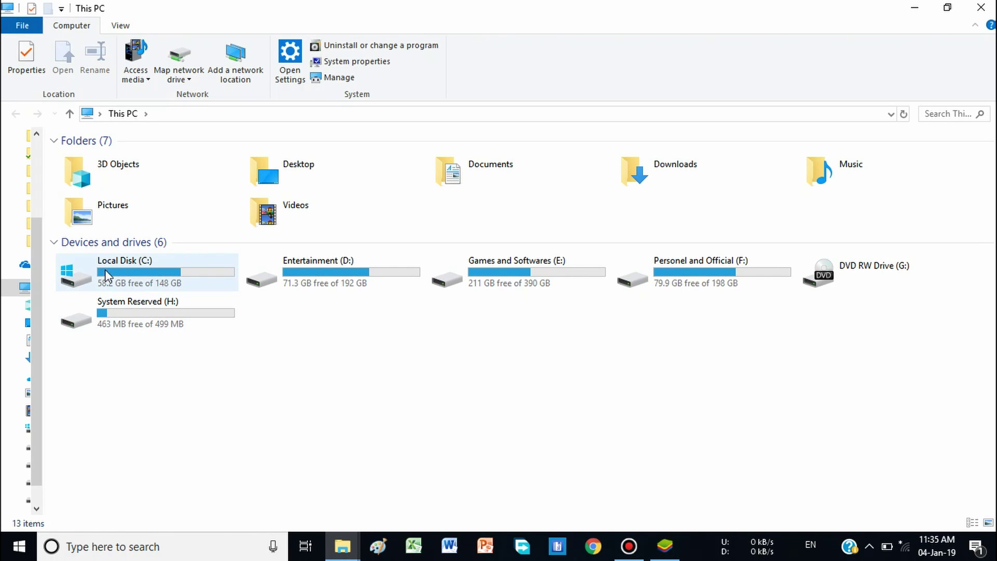
- Open Local Disk (C:) and enable Hidden items so folders like ProgramData appear
double_click(147, 273)
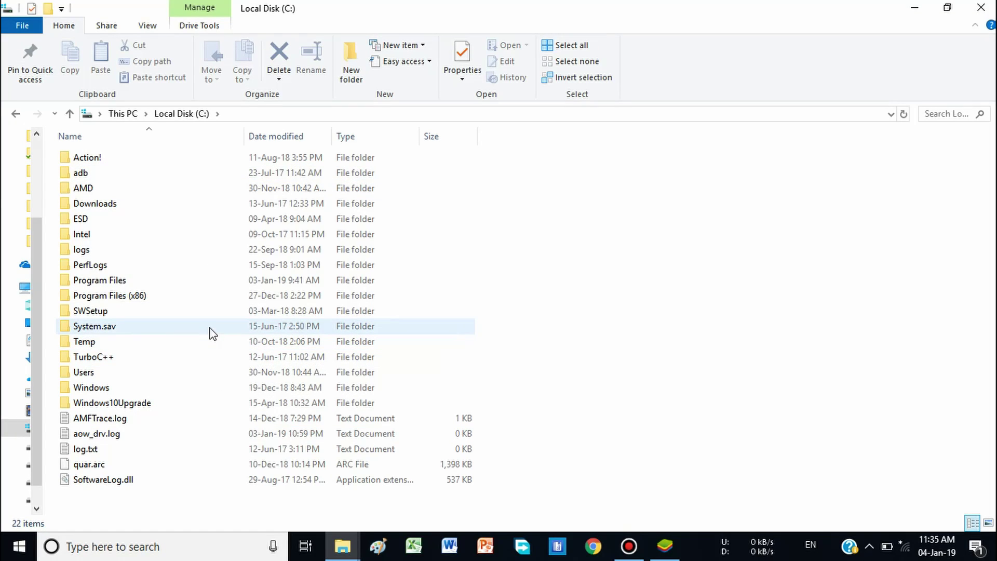
mouse_move(218, 327)
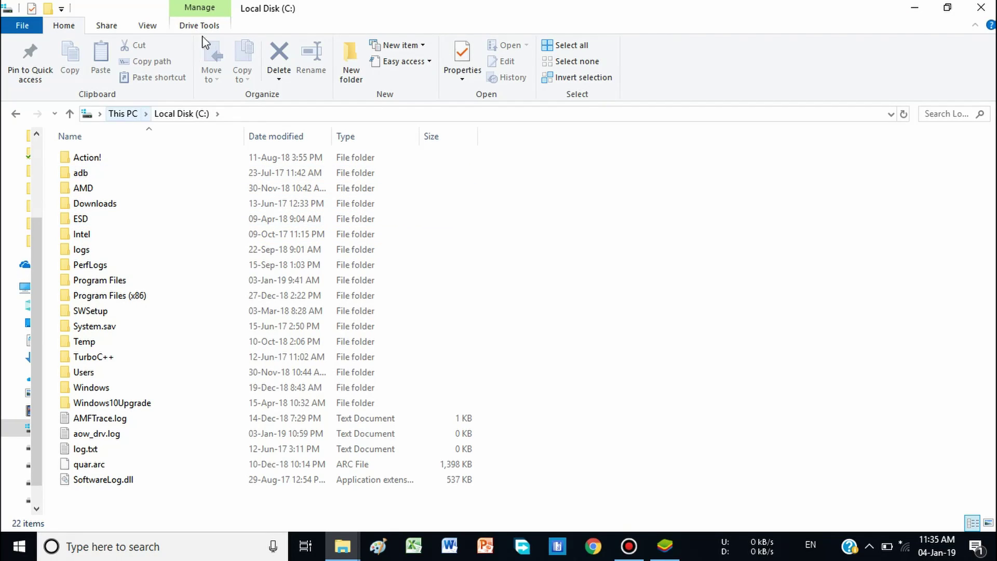
left_click(145, 30)
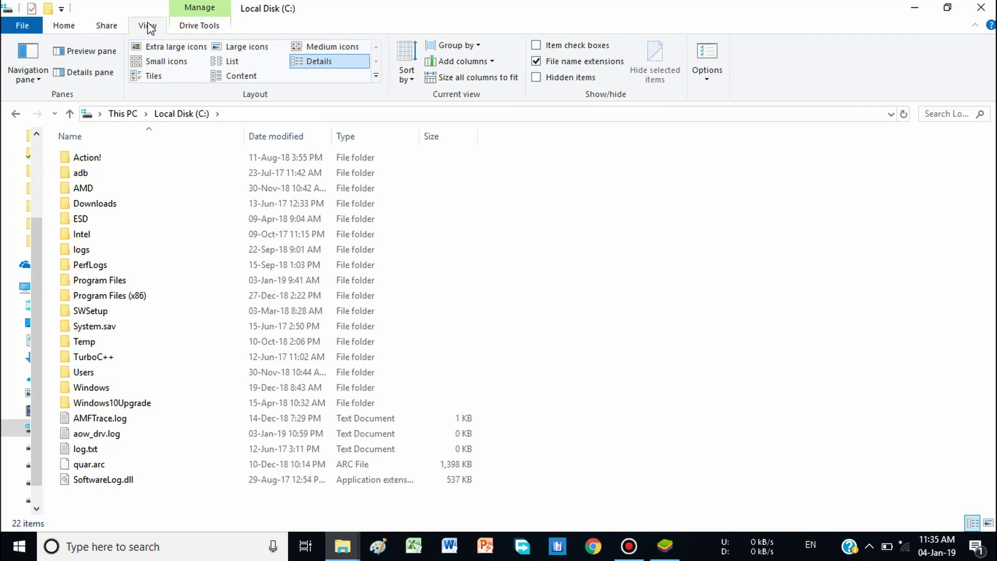
left_click(536, 79)
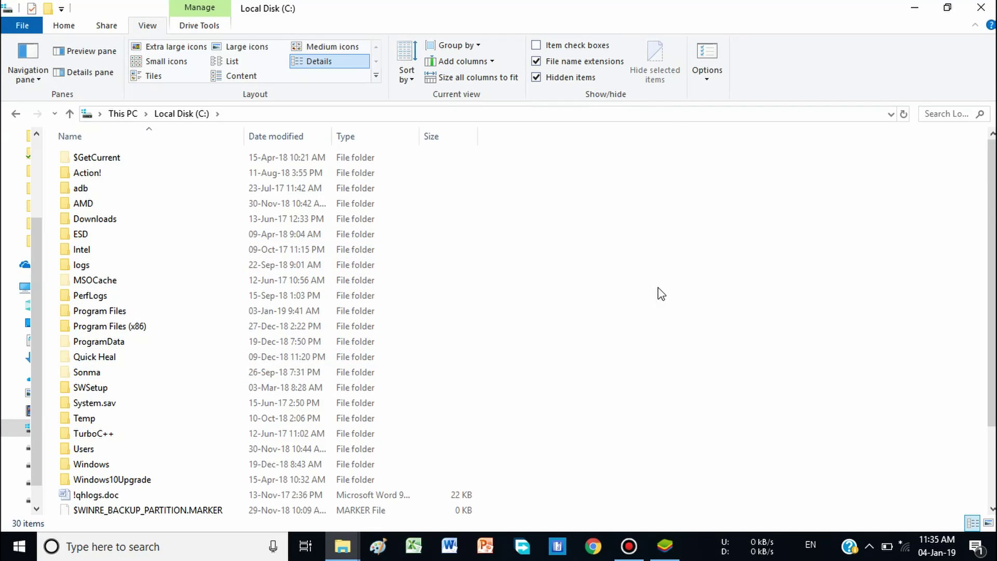
- Navigate to C:\ProgramData\BlueStacks\Engine\UserData and select SharedFolder
double_click(133, 345)
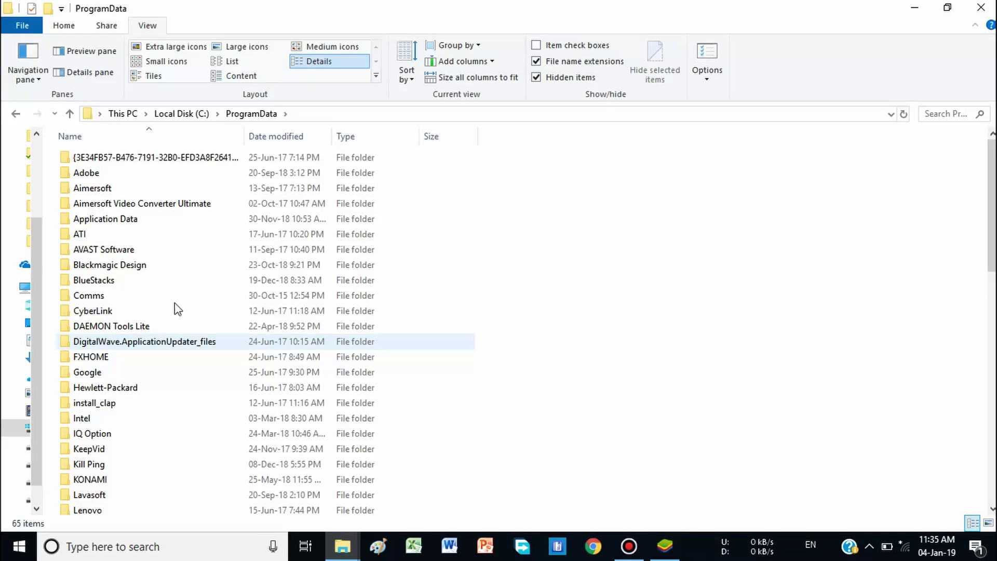
double_click(106, 283)
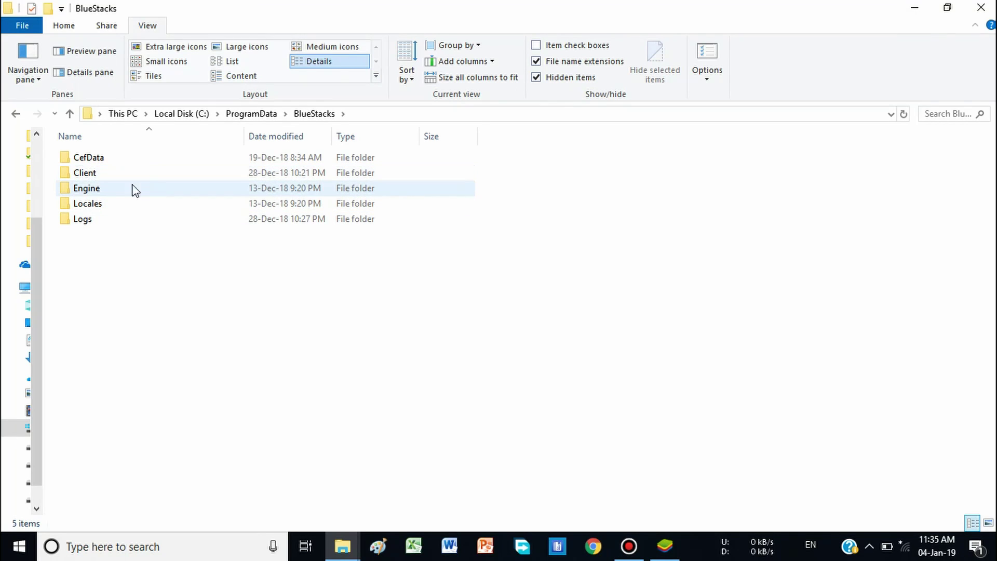
left_click(142, 191)
double_click(143, 191)
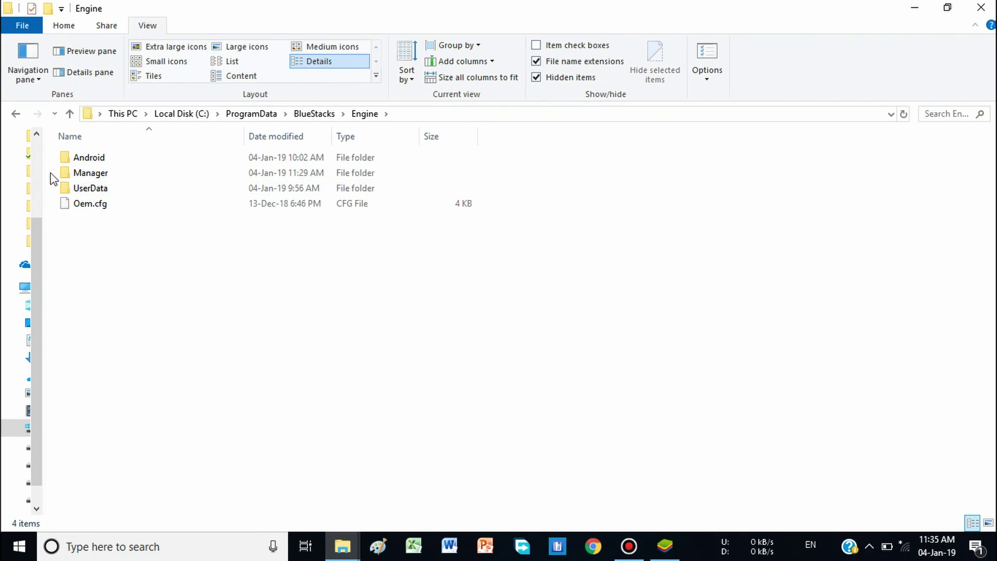
double_click(126, 193)
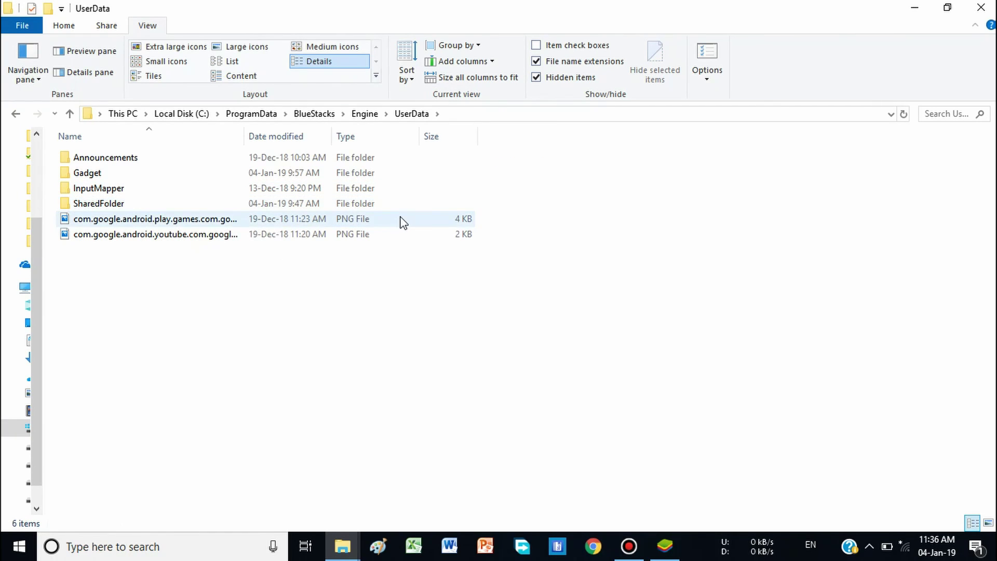
left_click(110, 203)
- Open SharedFolder after dismissing its context menu without choosing anything
right_click(110, 203)
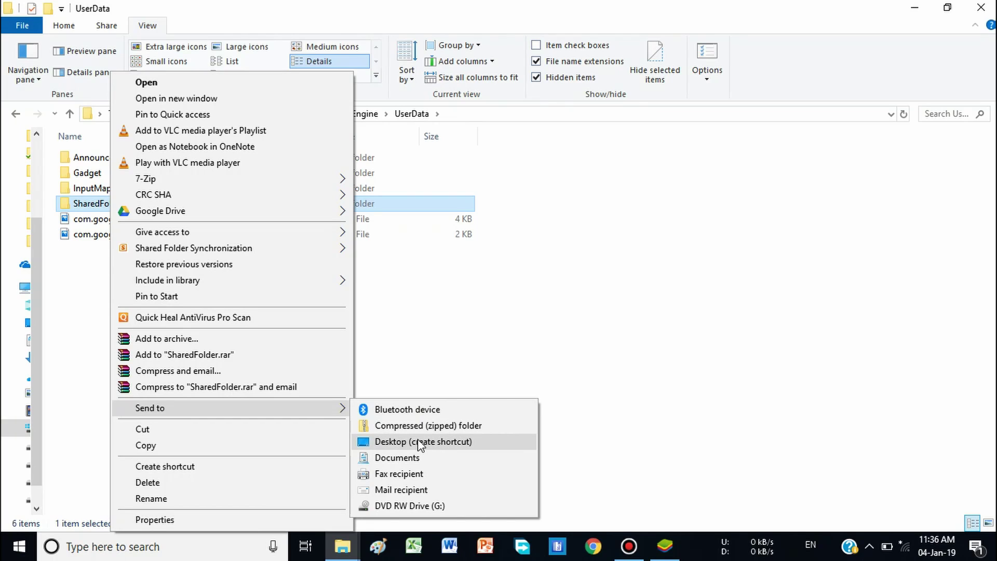
left_click(509, 333)
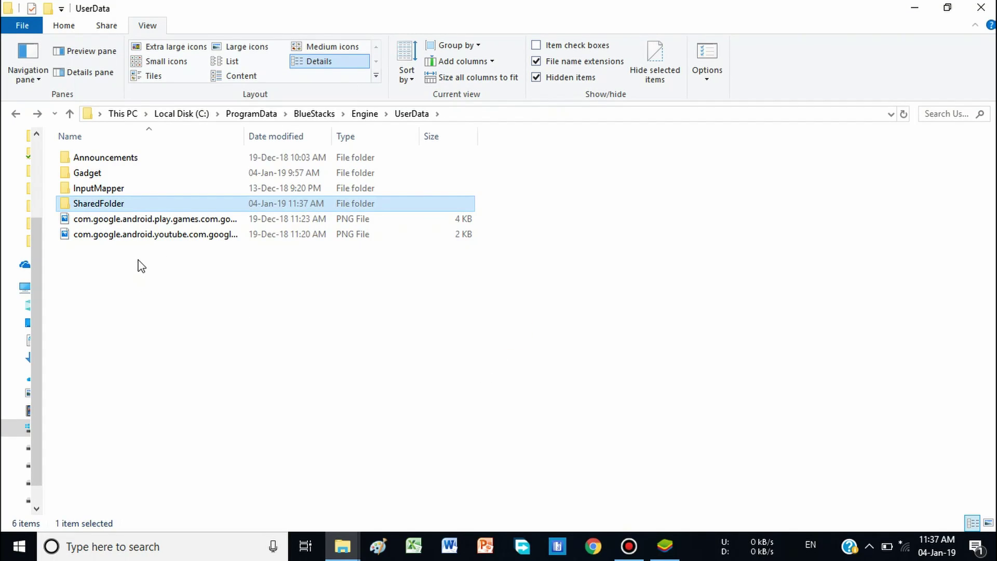
double_click(110, 202)
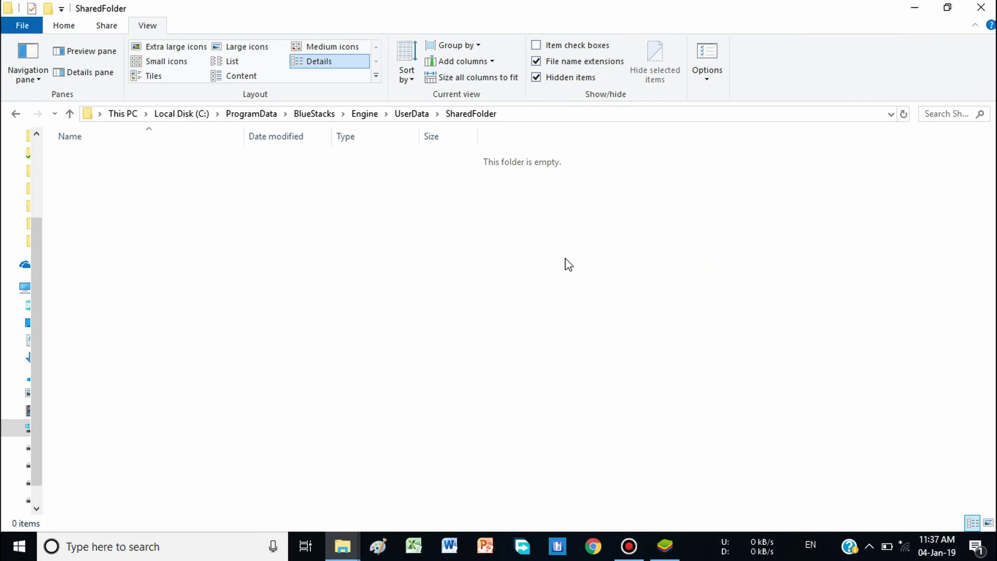
- Copy sample file.pdf from New folder and paste it into SharedFolder
key("alt+Tab")
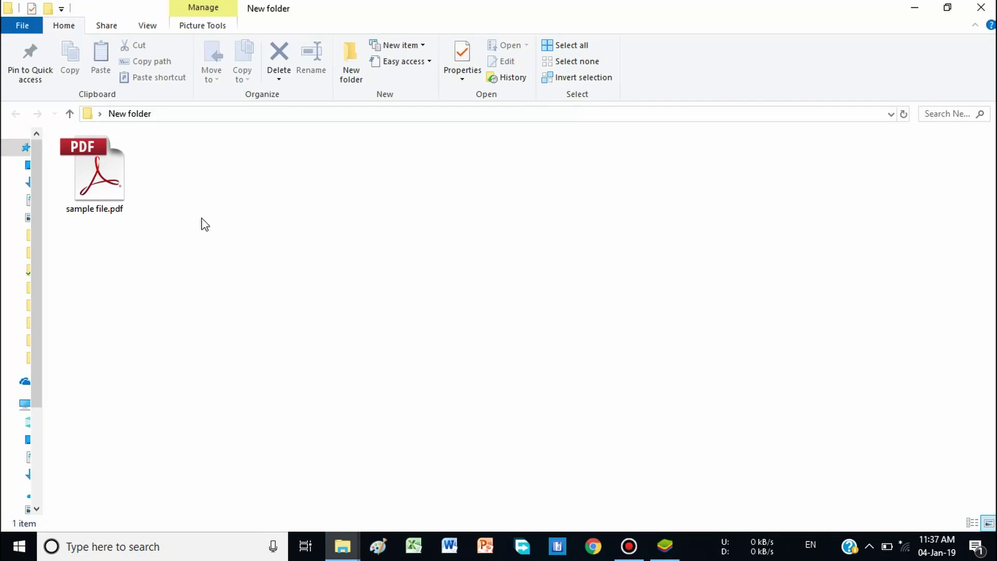
left_click(108, 193)
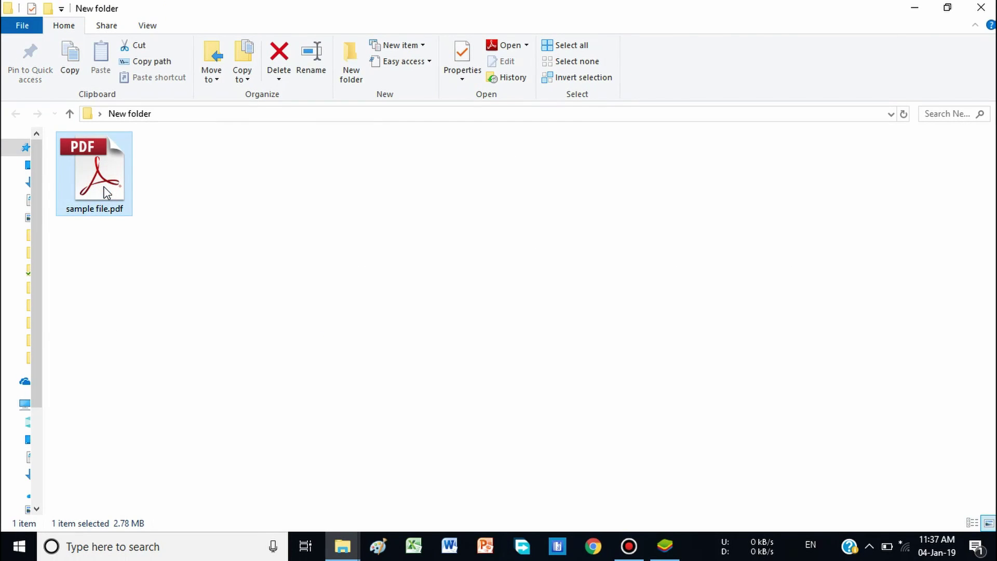
mouse_move(343, 545)
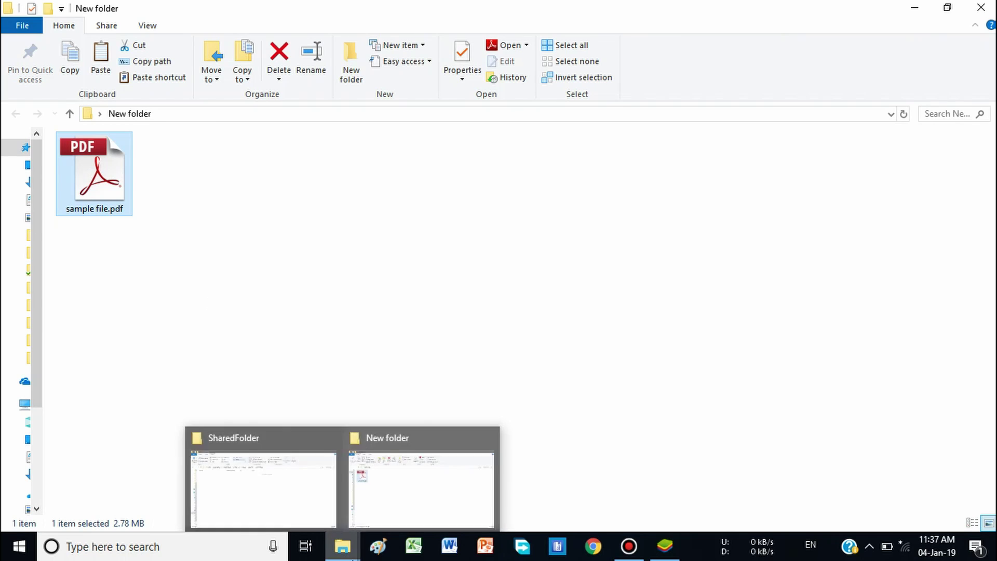
left_click(271, 486)
left_click(215, 243)
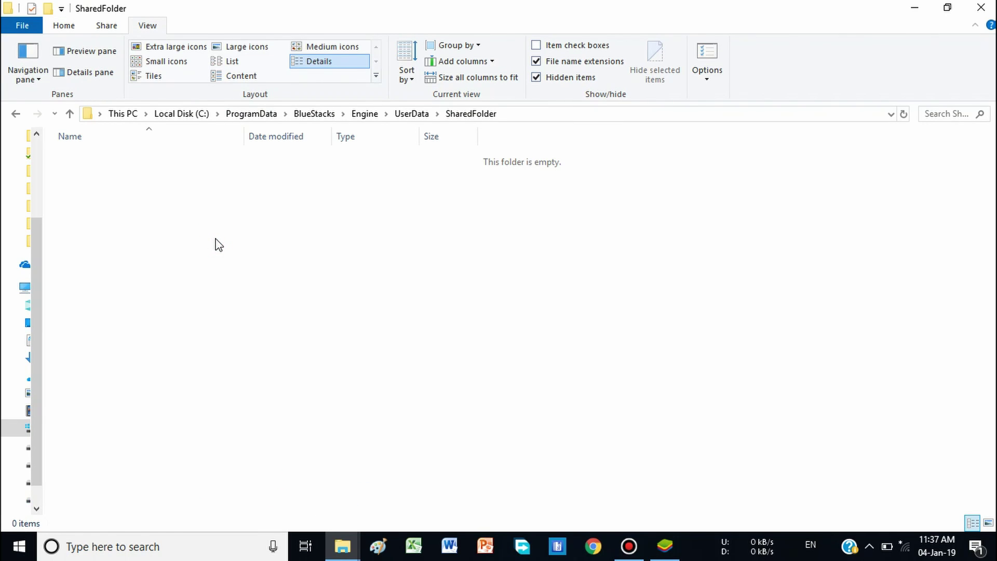
key("ctrl+v")
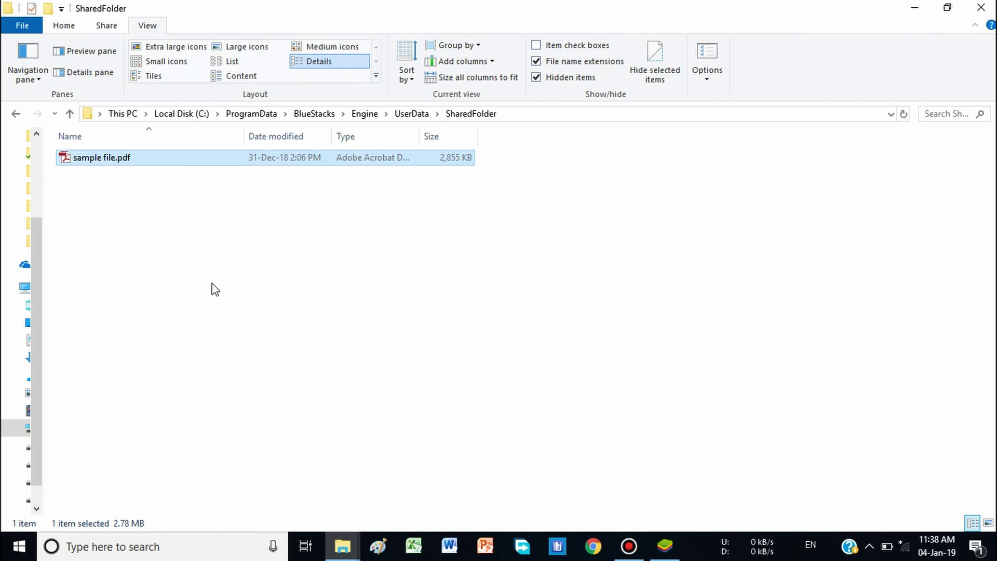
- Bring BlueStacks forward, launch File Manager-1 and browse internal storage and its Android folder
left_click(664, 545)
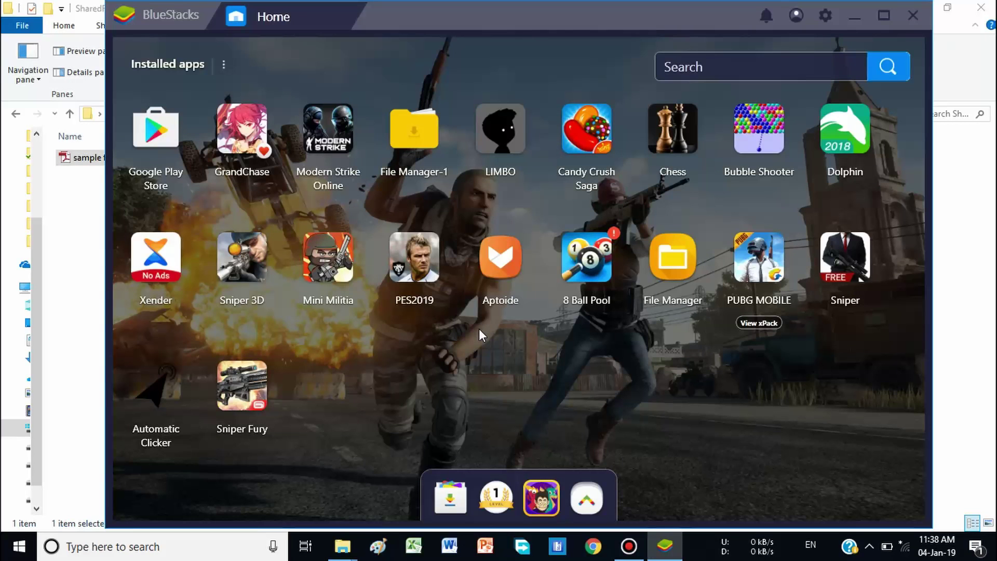
left_click(411, 136)
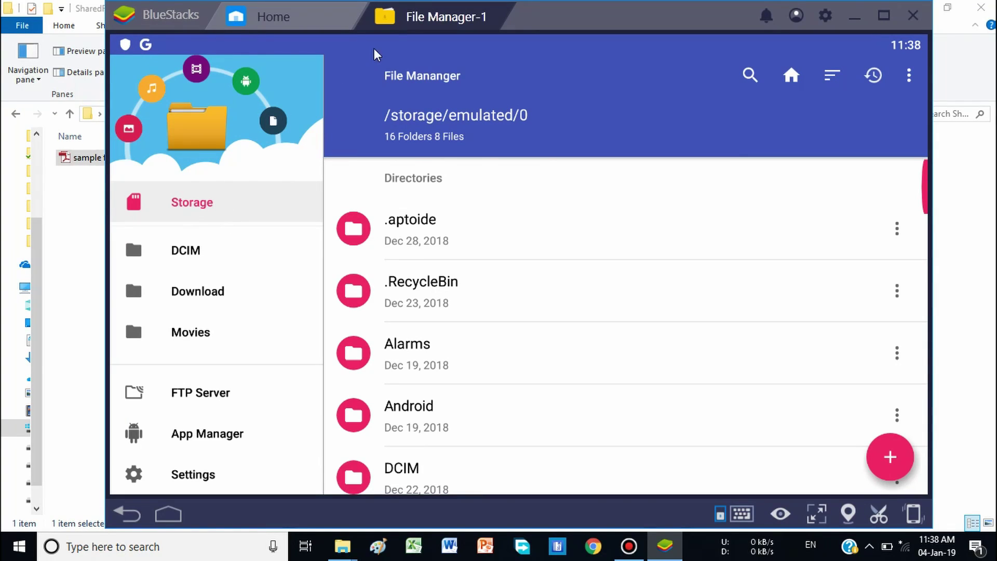
left_click(204, 201)
left_click(507, 403)
left_click(177, 210)
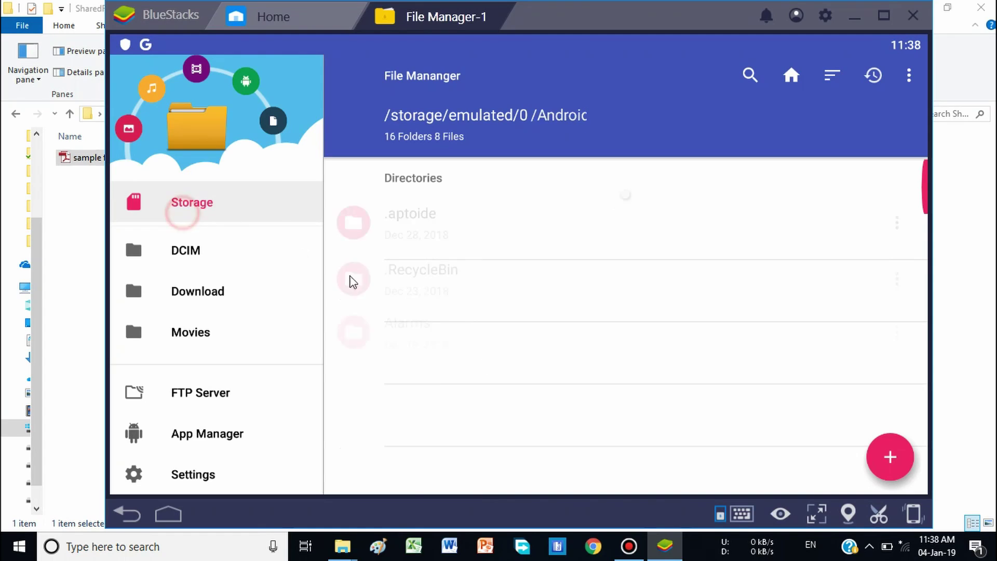
scroll(519, 322, "down", 10)
scroll(511, 438, "down", 2)
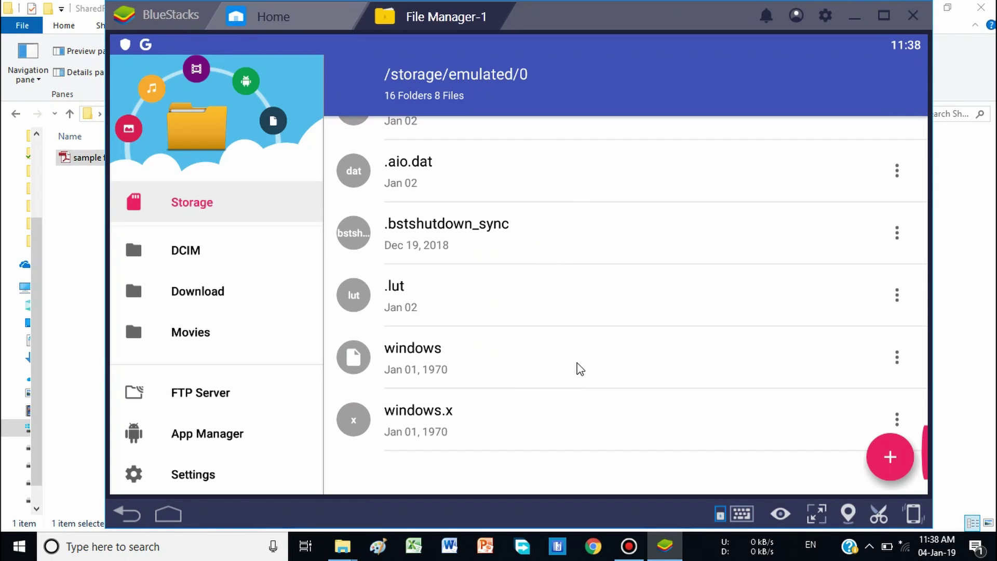
- Try opening the windows file as a database, then return to the emulator home screen
left_click(491, 369)
left_click(445, 374)
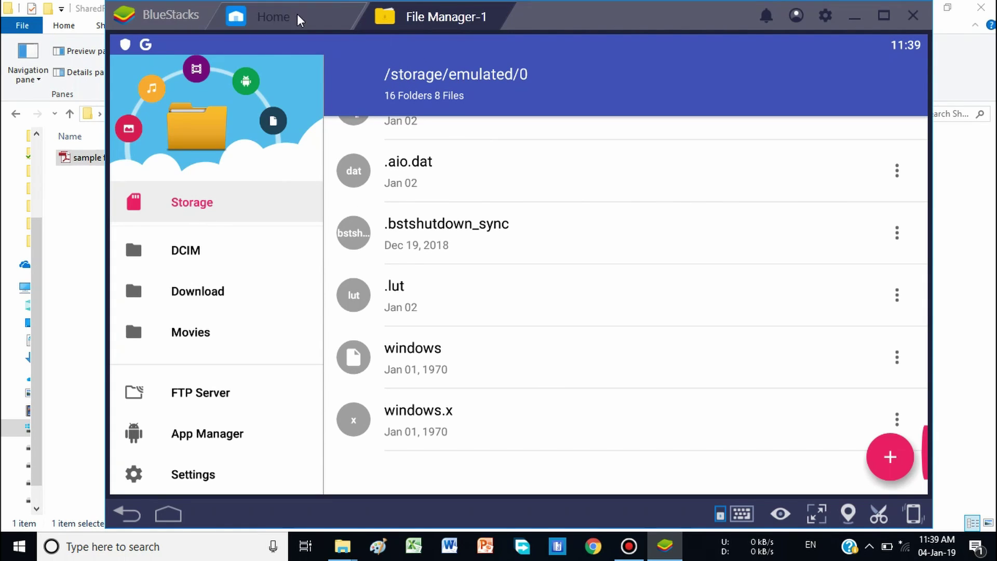
left_click(167, 514)
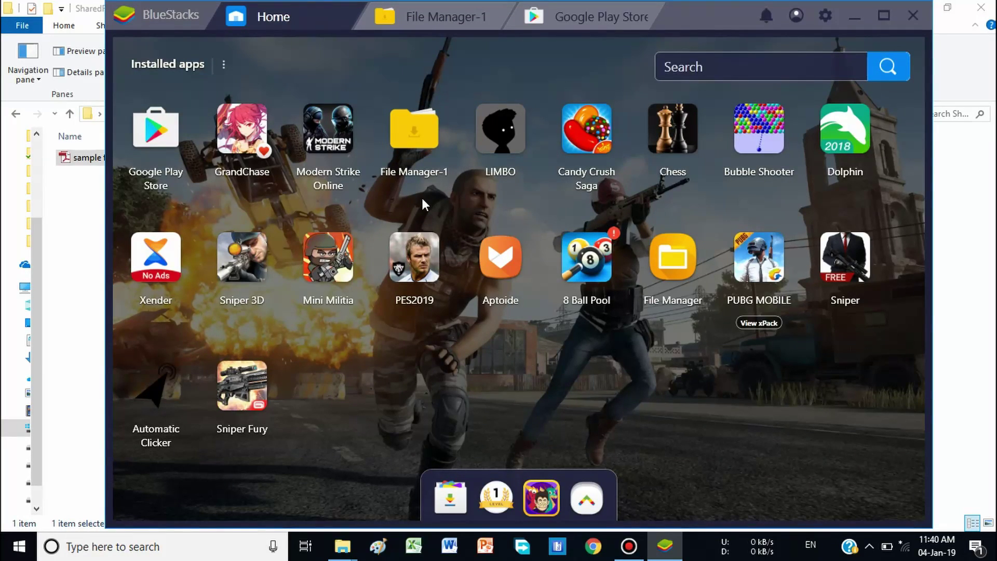
- Launch Google Play Store, reposition the emulator window and pull down the notification shade
left_click_drag(702, 17, 673, 18)
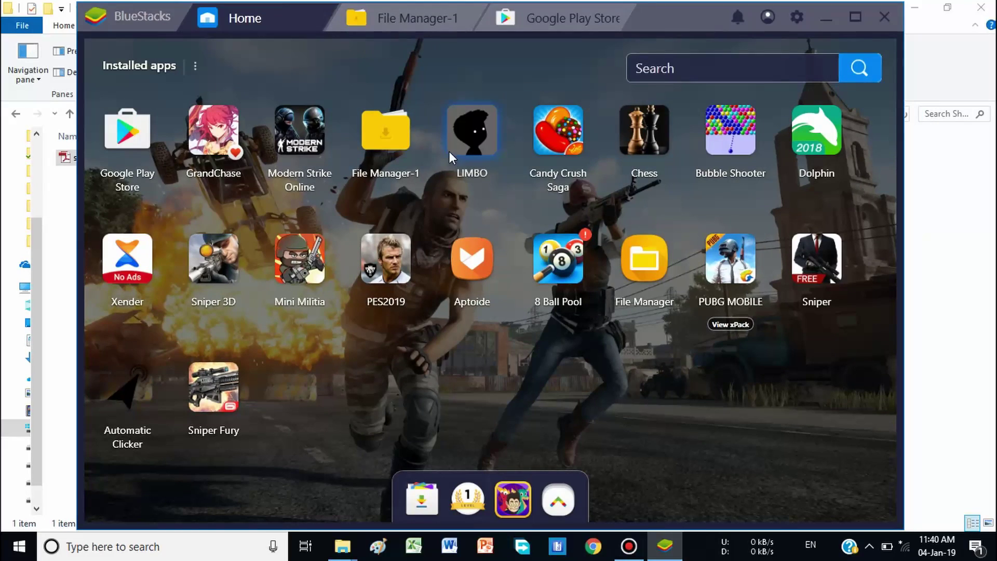
left_click(119, 146)
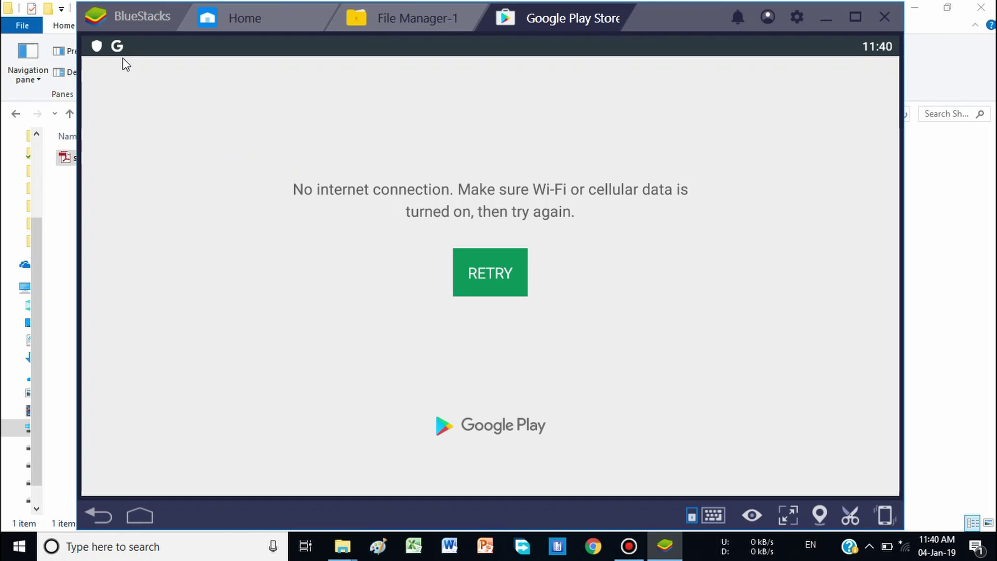
left_click_drag(672, 15, 761, 48)
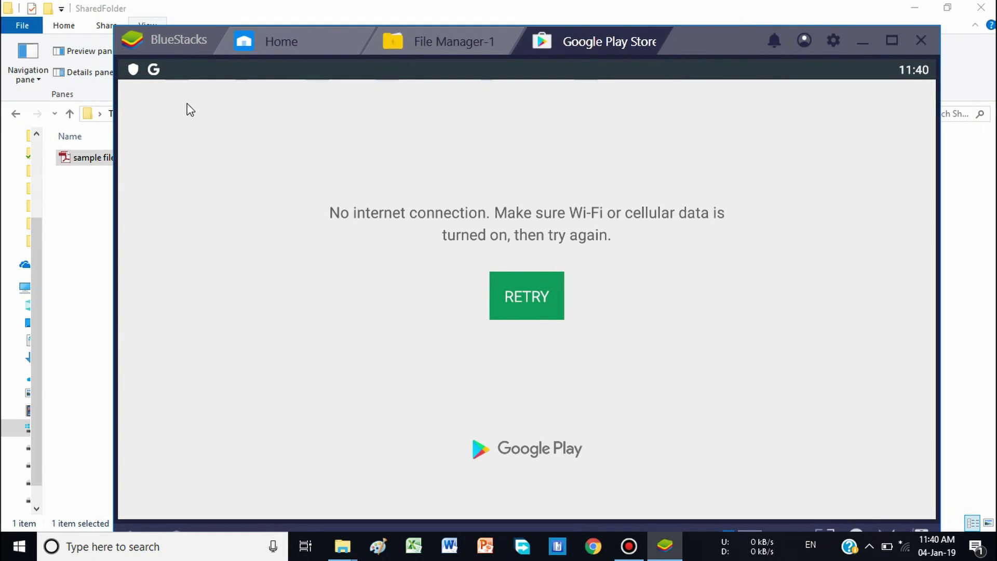
left_click_drag(217, 75, 227, 383)
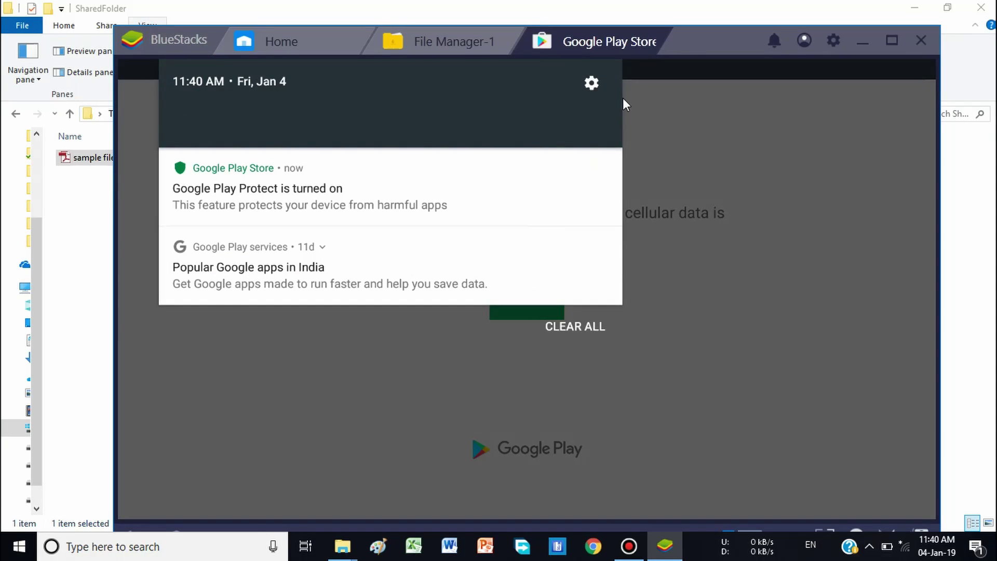
- Go to Android Settings > Storage > Explore and scroll the SM-G955F folder list
left_click(592, 82)
scroll(515, 434, "up", 2)
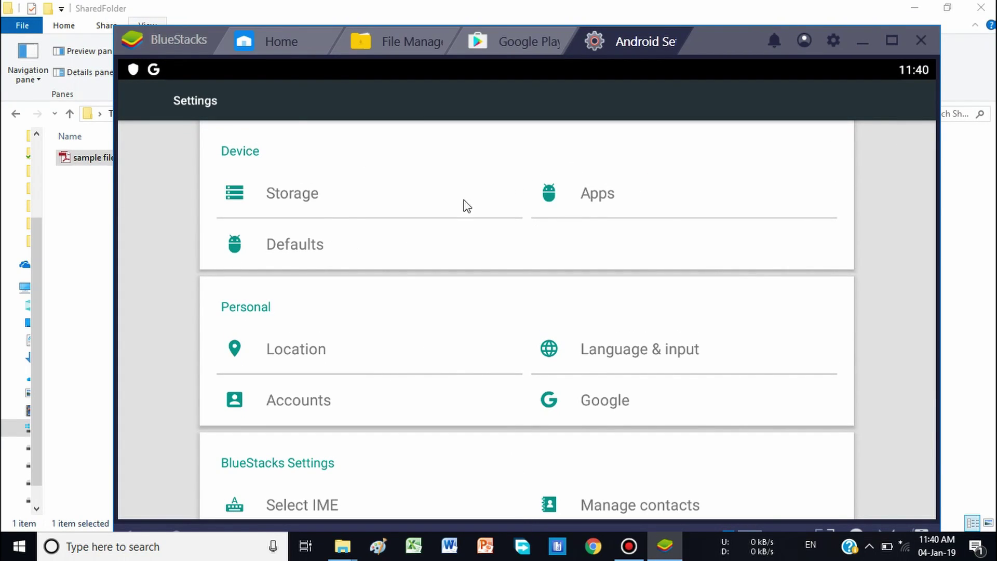
left_click(301, 195)
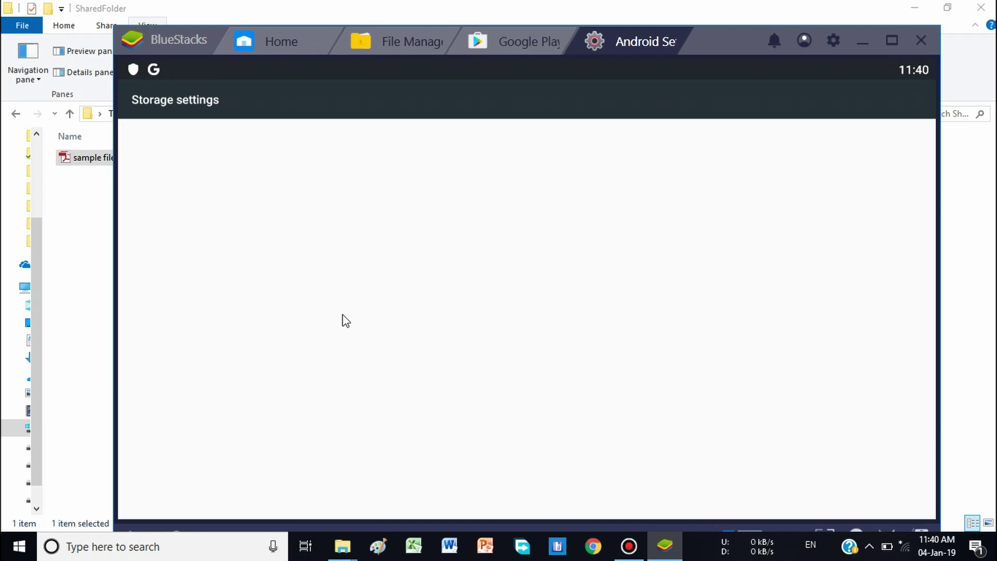
scroll(340, 384, "down", 3)
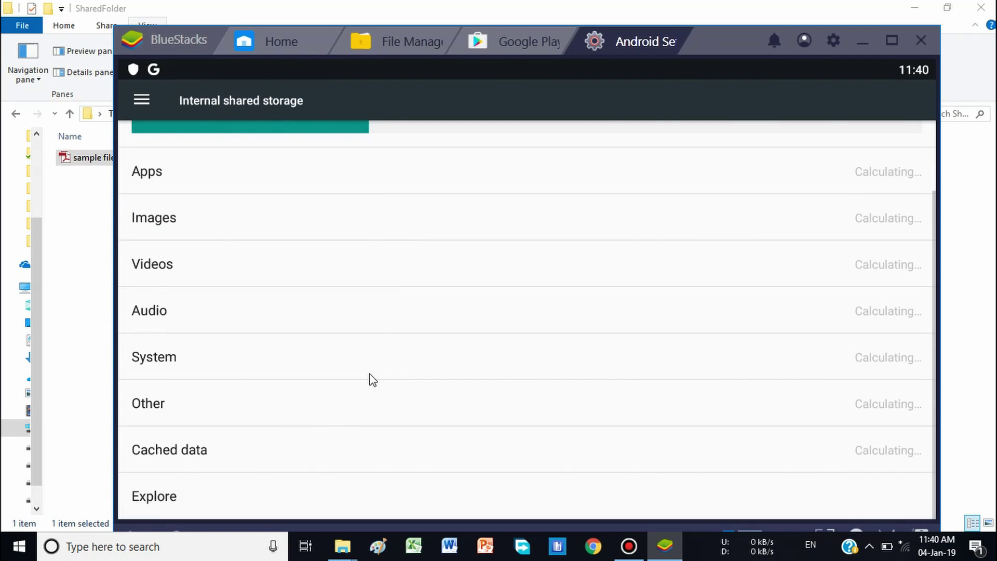
left_click(204, 491)
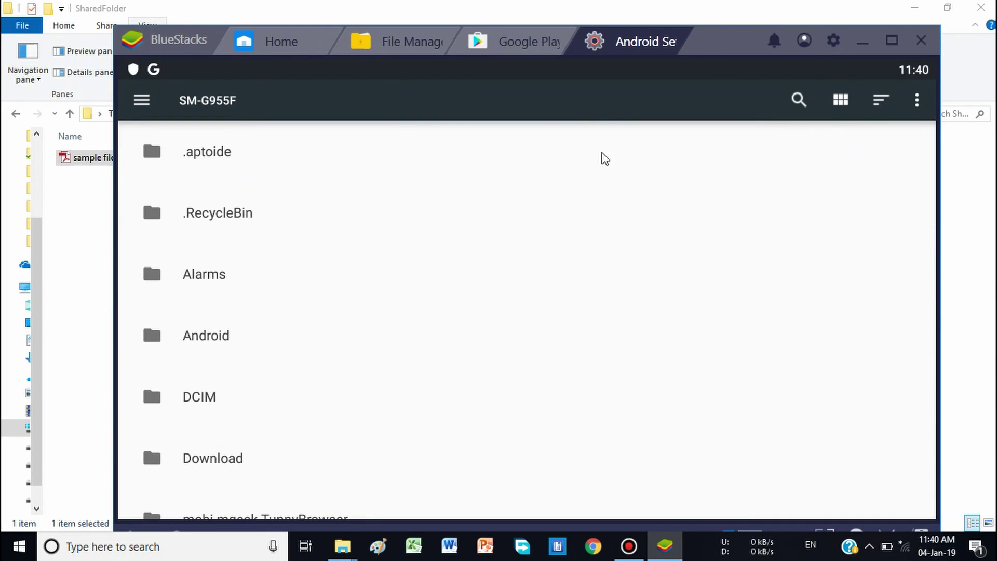
left_click_drag(379, 438, 426, 232)
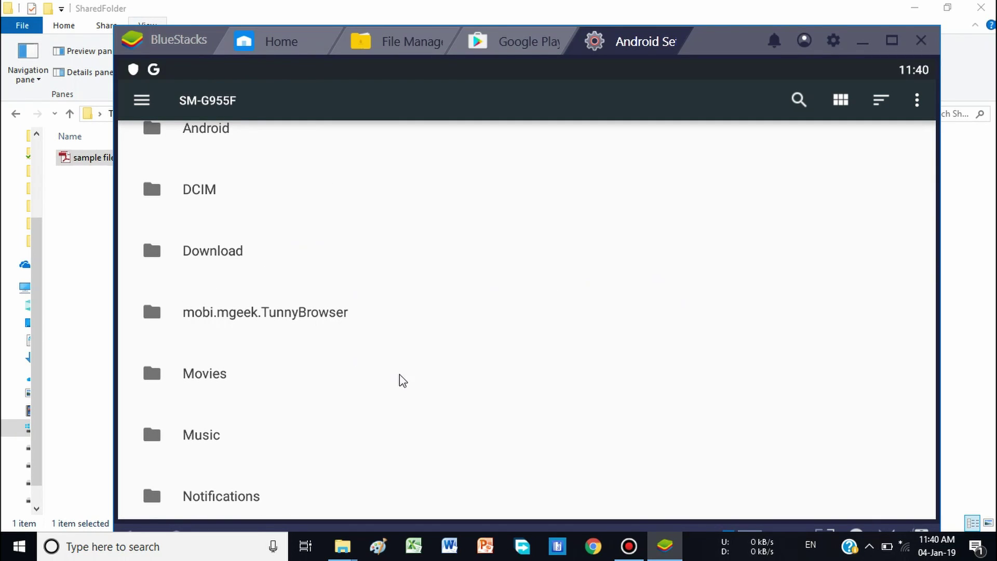
left_click_drag(325, 354, 456, 256)
left_click_drag(410, 414, 430, 485)
left_click_drag(420, 265, 420, 347)
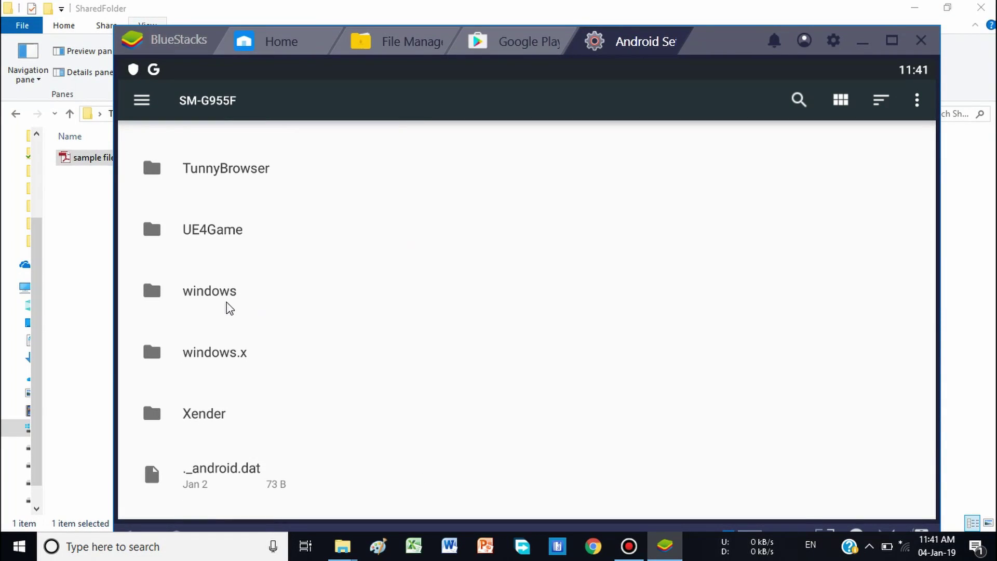
- Open windows > BstSharedFolder to find sample file.pdf, moving the emulator beside Explorer
left_click(240, 291)
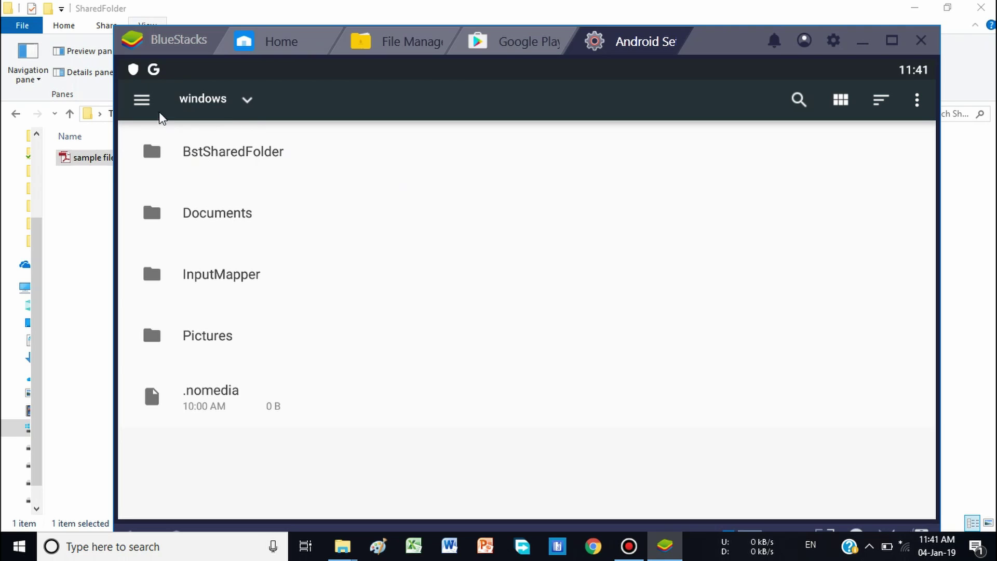
left_click(240, 151)
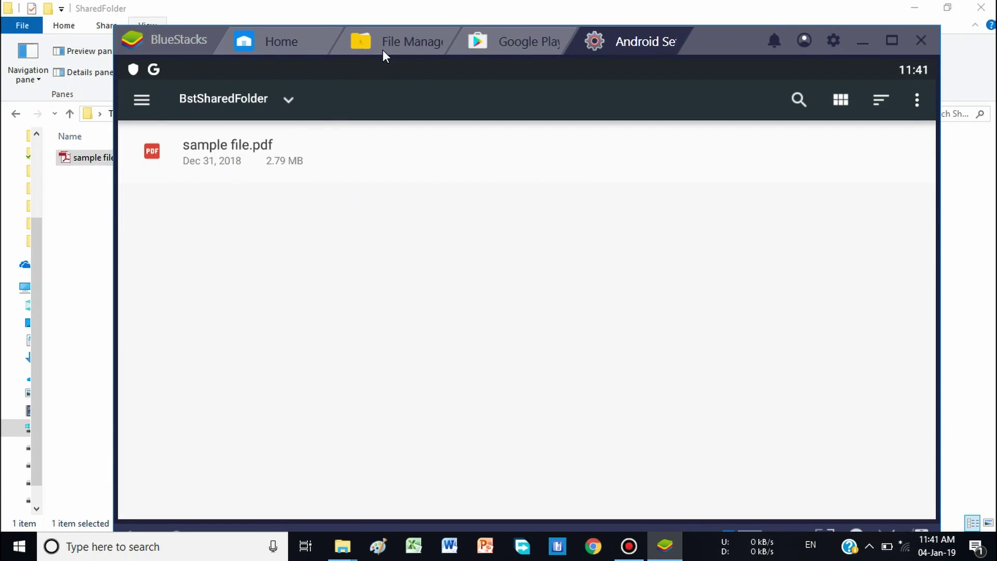
left_click_drag(702, 46, 809, 38)
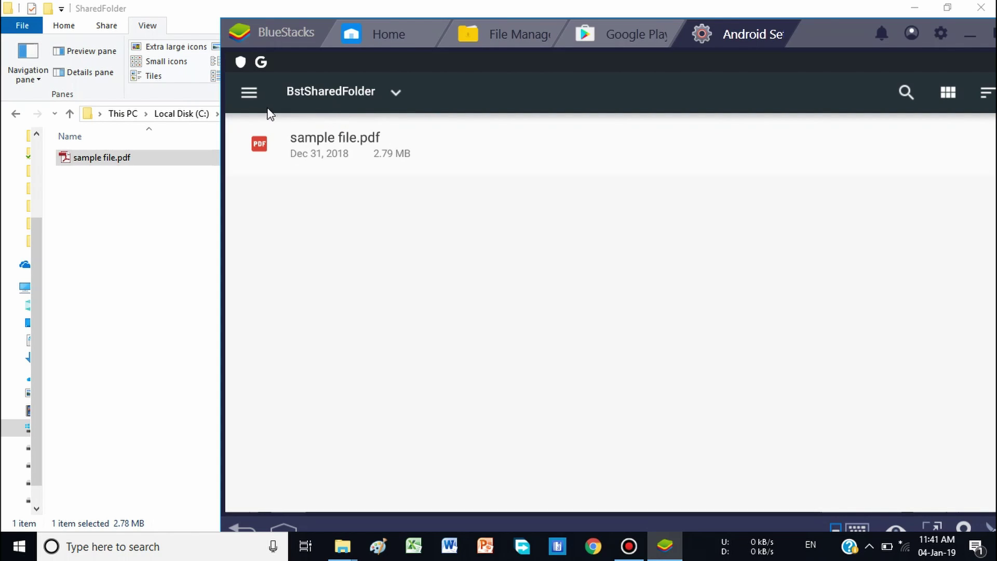
- Switch to SM-G955F storage and open Android > obb
left_click(248, 93)
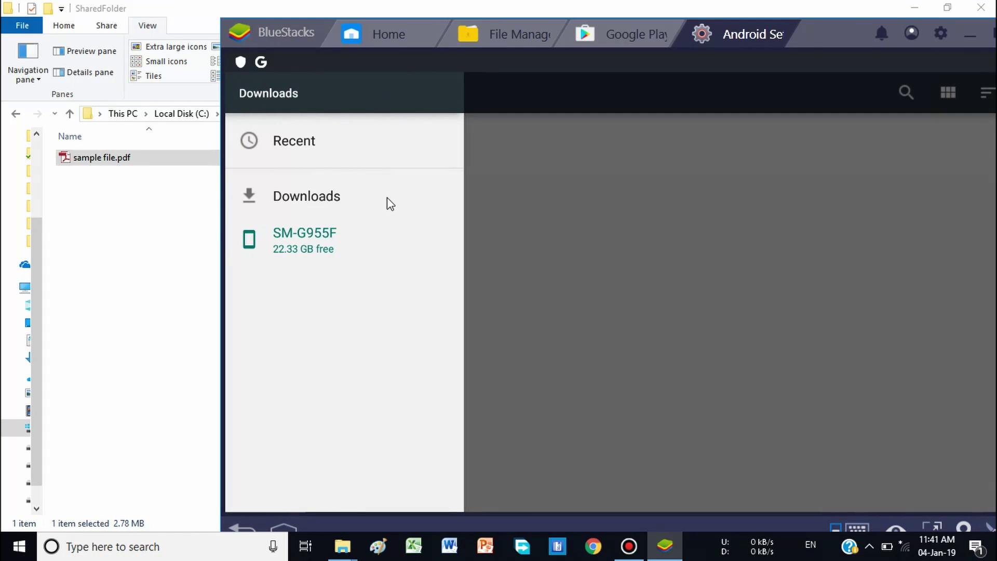
left_click(313, 243)
scroll(514, 395, "up", 5)
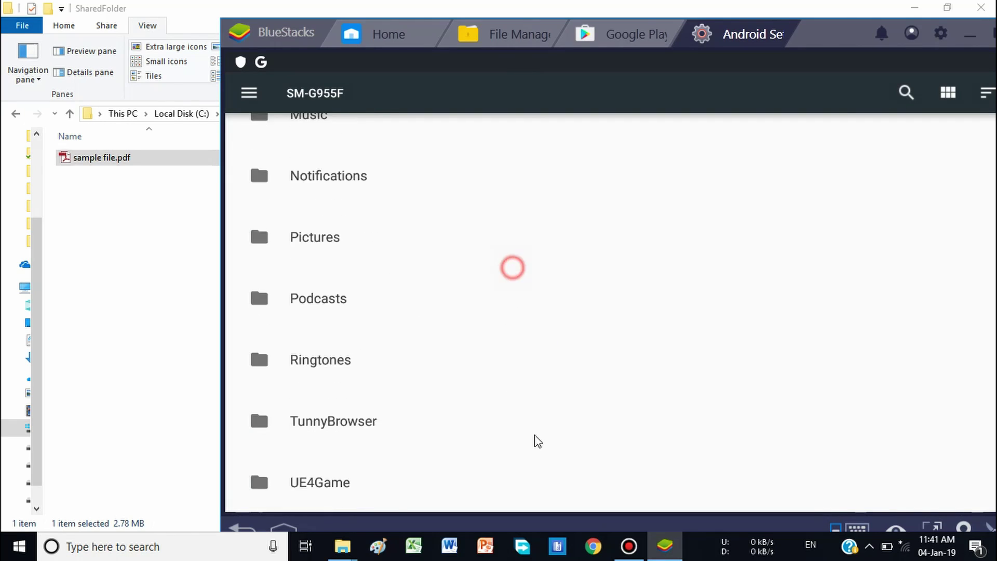
scroll(542, 421, "up", 5)
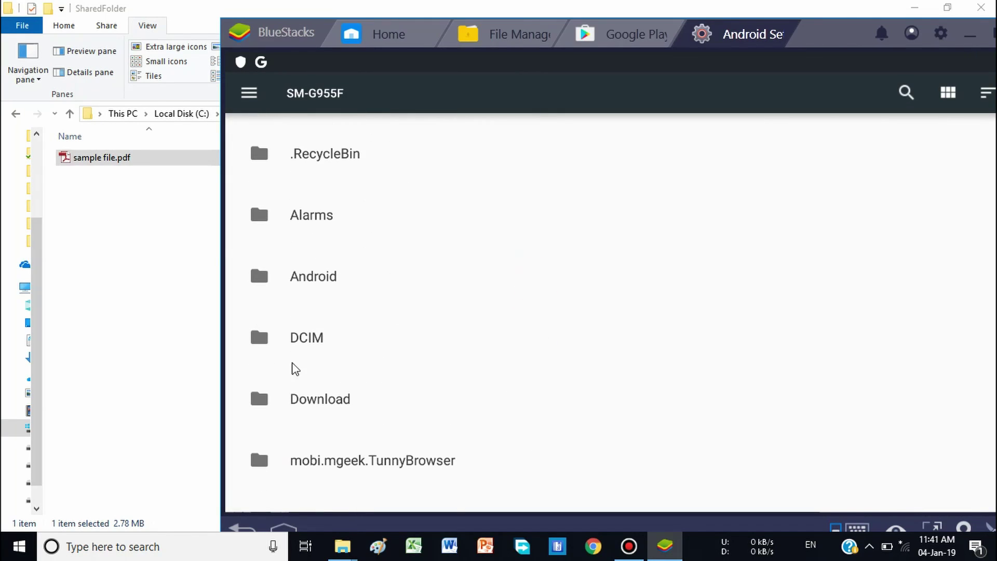
left_click(353, 329)
left_click(338, 203)
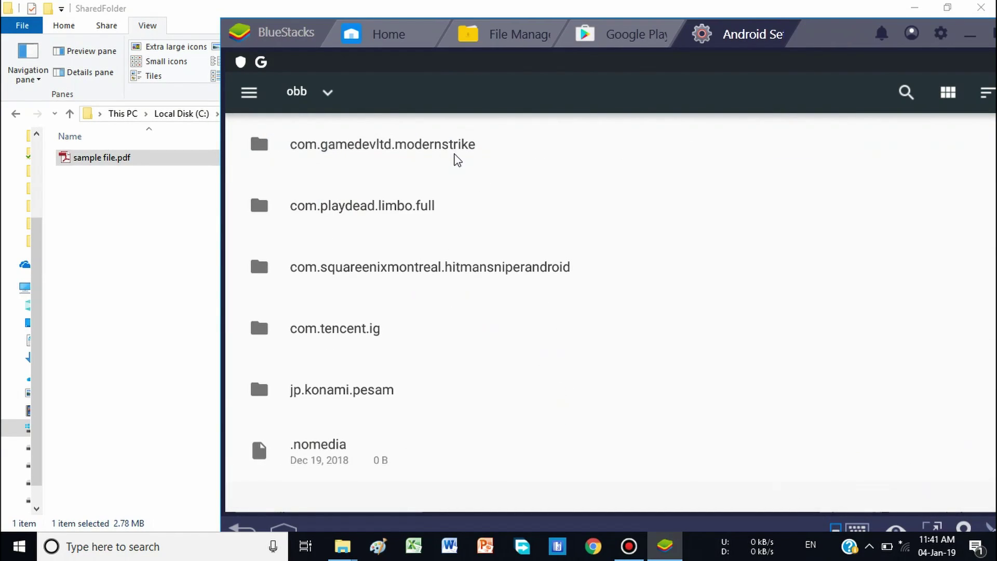
- Open com.gamedevltd.modernstrike, then go back up to the obb folder
left_click(478, 149)
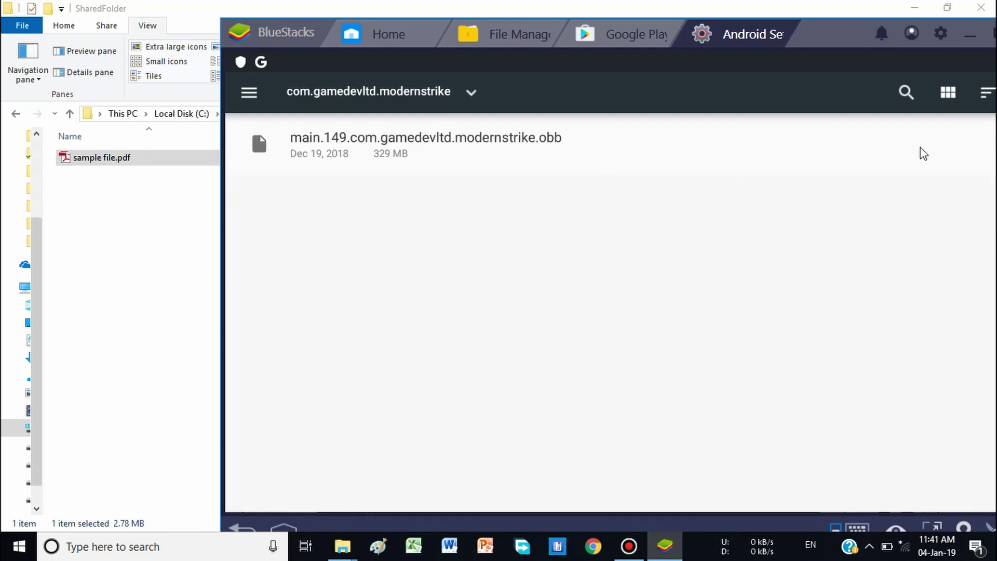
left_click(261, 93)
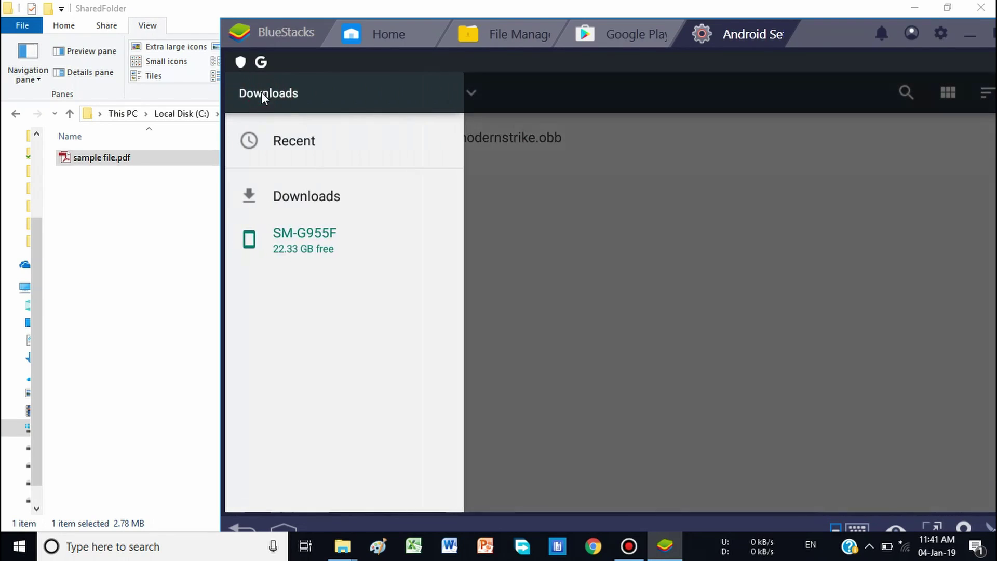
left_click(593, 216)
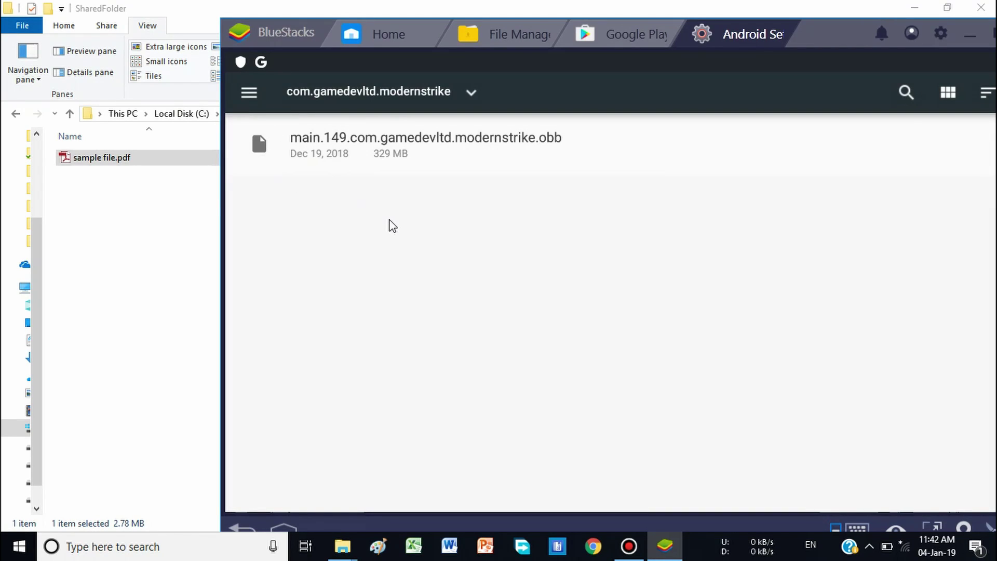
key("Escape")
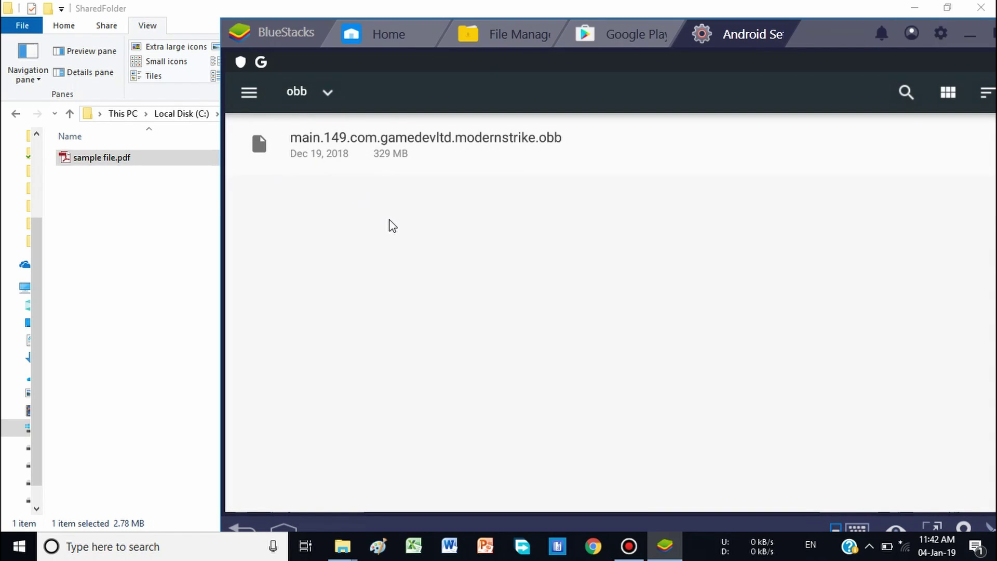
left_click(494, 245)
- Select com.gamedevltd.modernstrike and choose Copy to... from the overflow menu
left_click(507, 138)
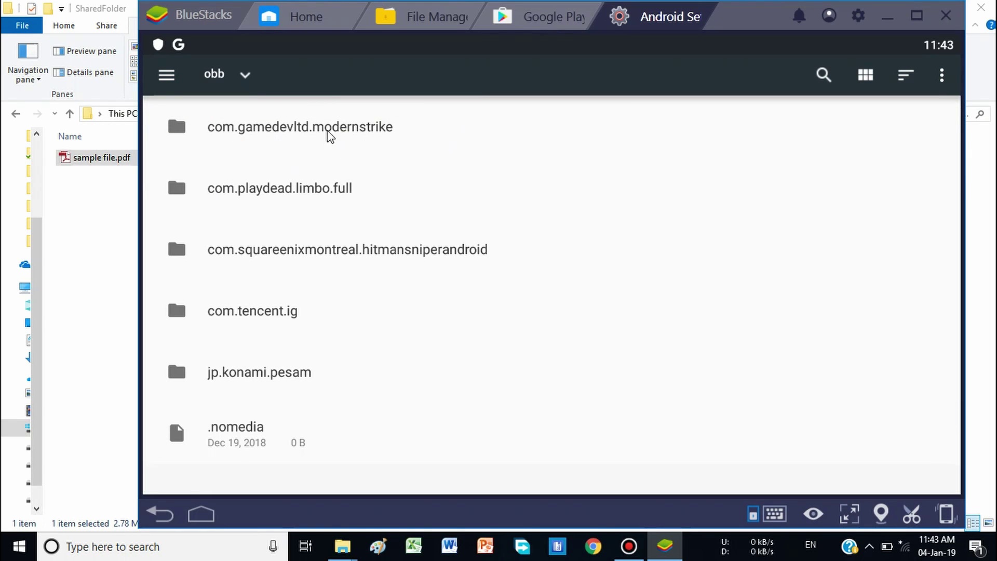
left_click(378, 136)
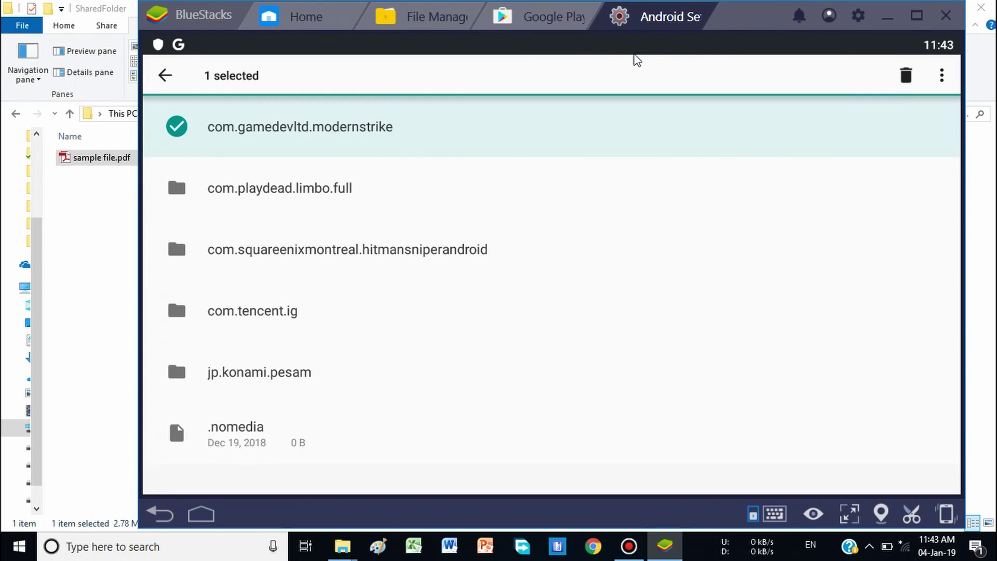
left_click_drag(758, 24, 748, 27)
left_click(932, 79)
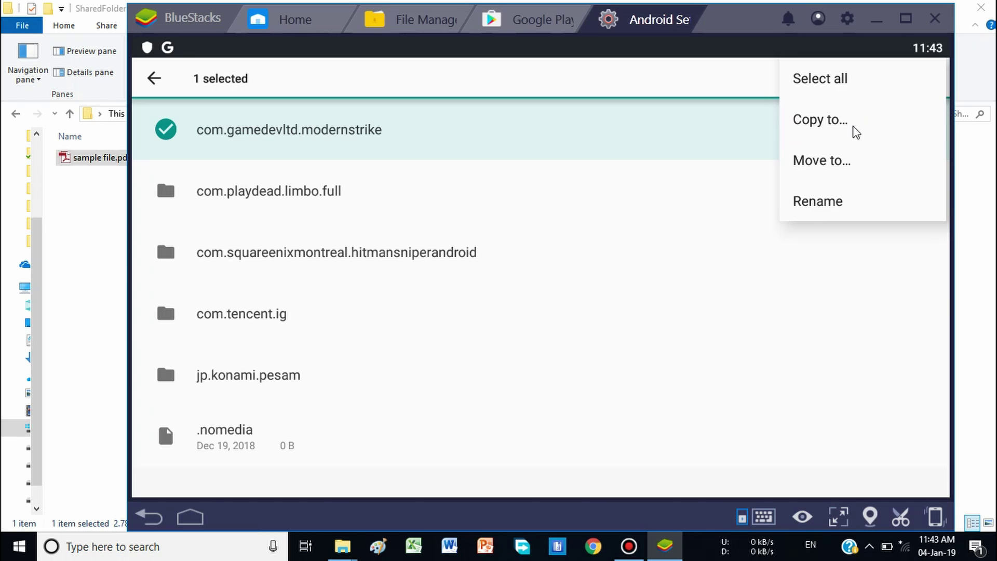
left_click(828, 117)
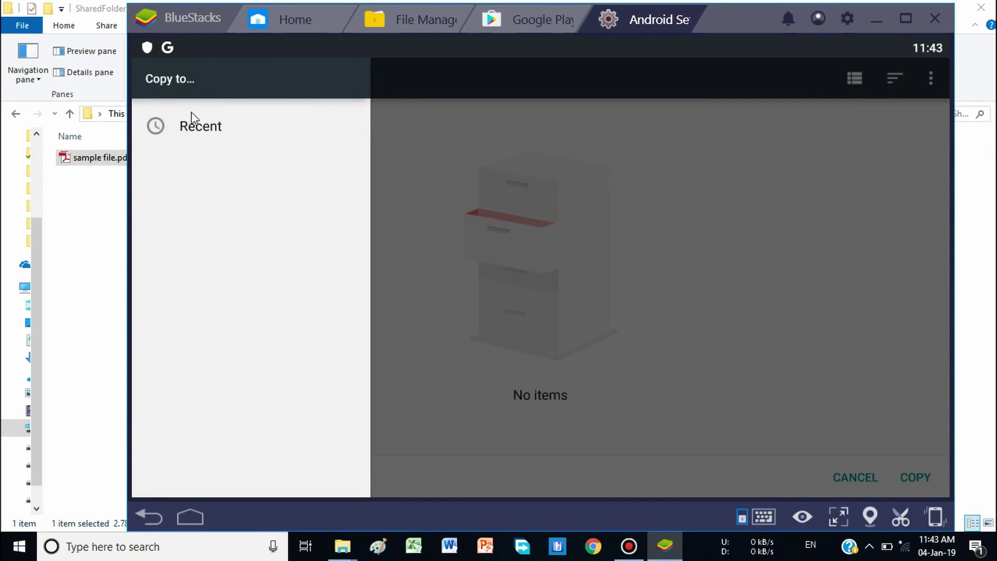
- Turn on Show internal storage in the picker's overflow menu so SM-G955F appears in the locations drawer
left_click(565, 191)
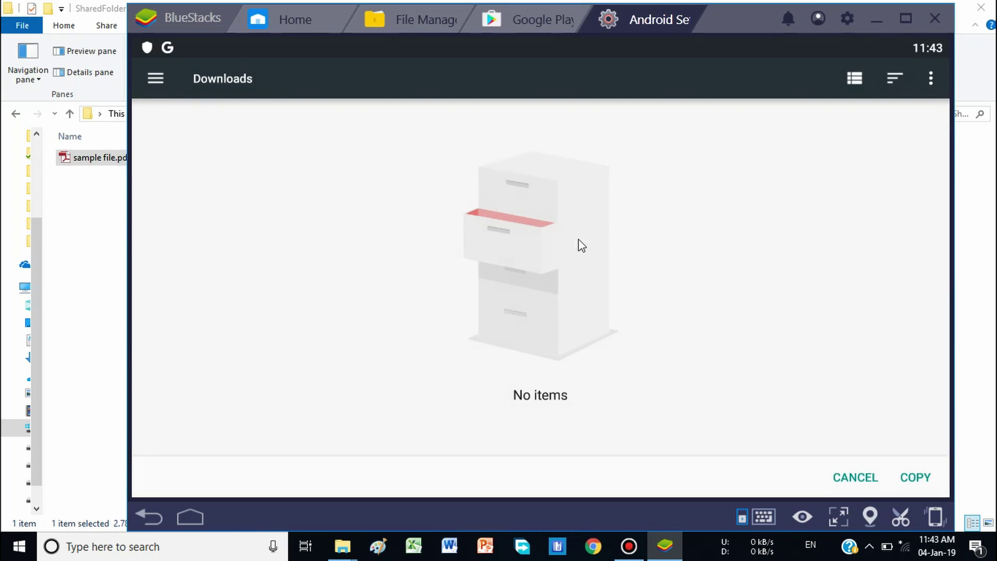
left_click(165, 85)
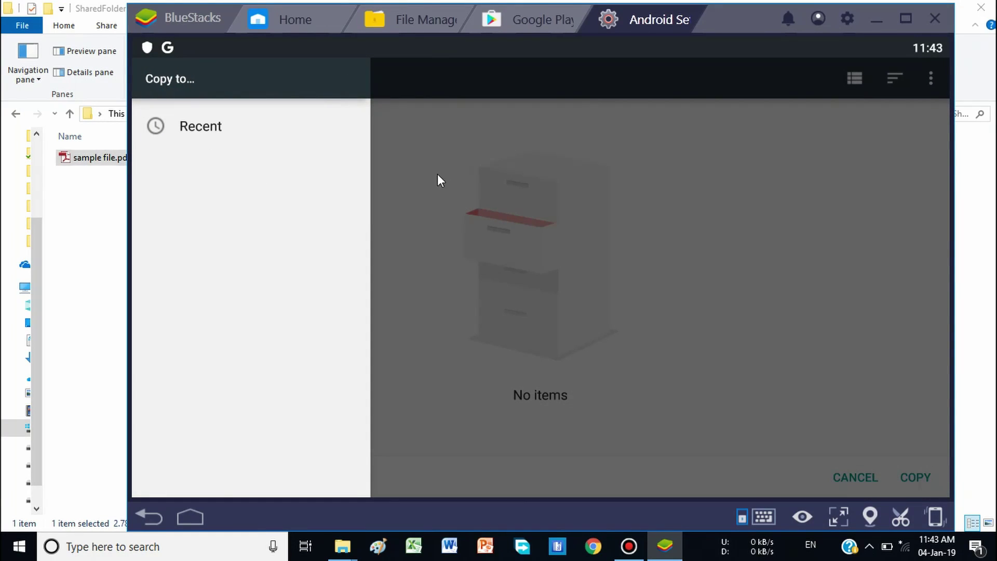
left_click(600, 191)
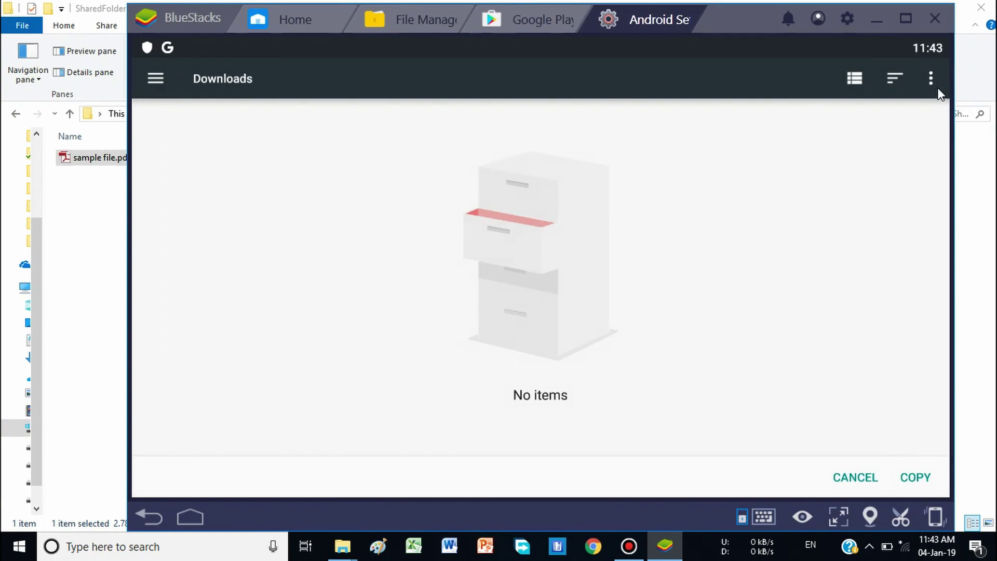
left_click(930, 79)
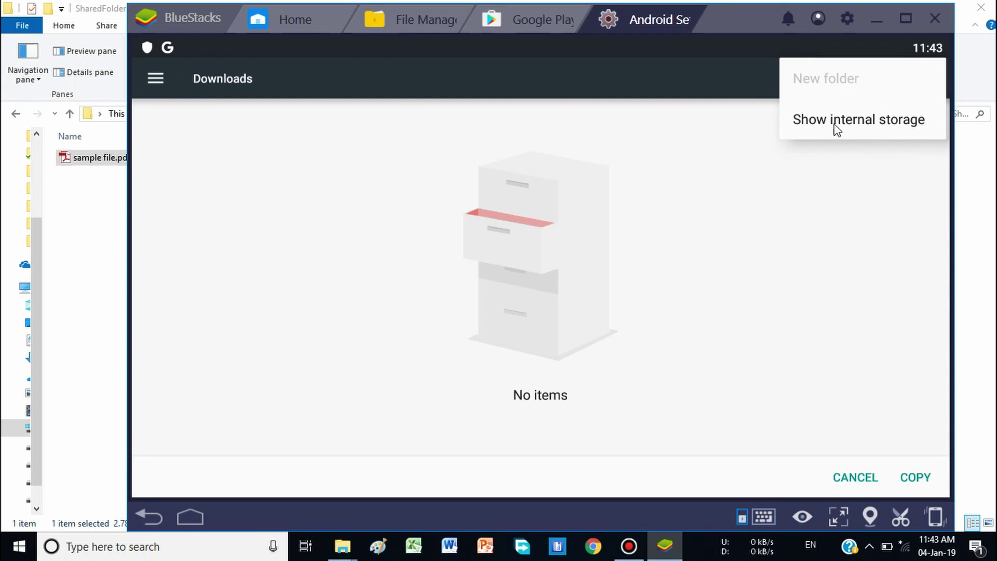
left_click(865, 123)
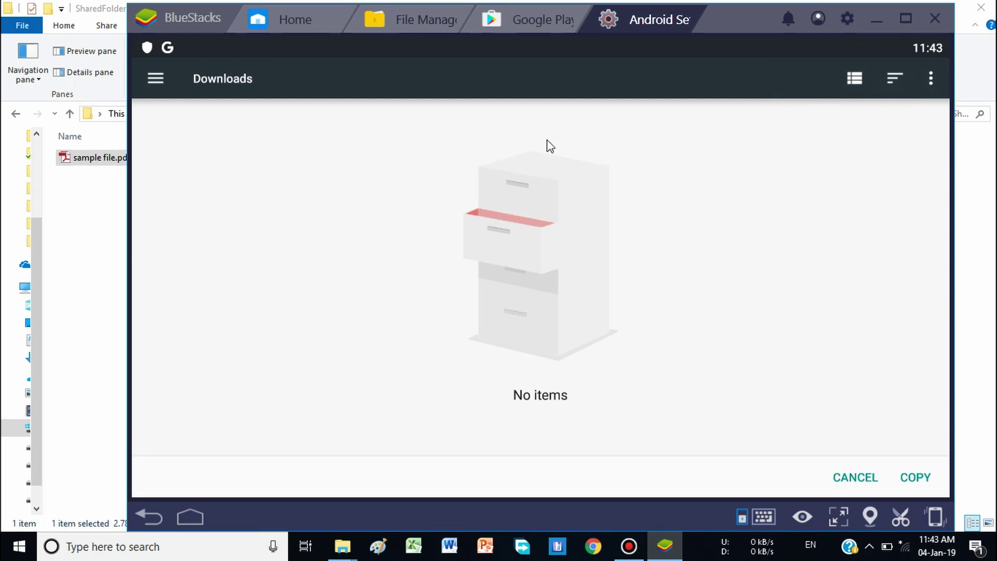
left_click(156, 79)
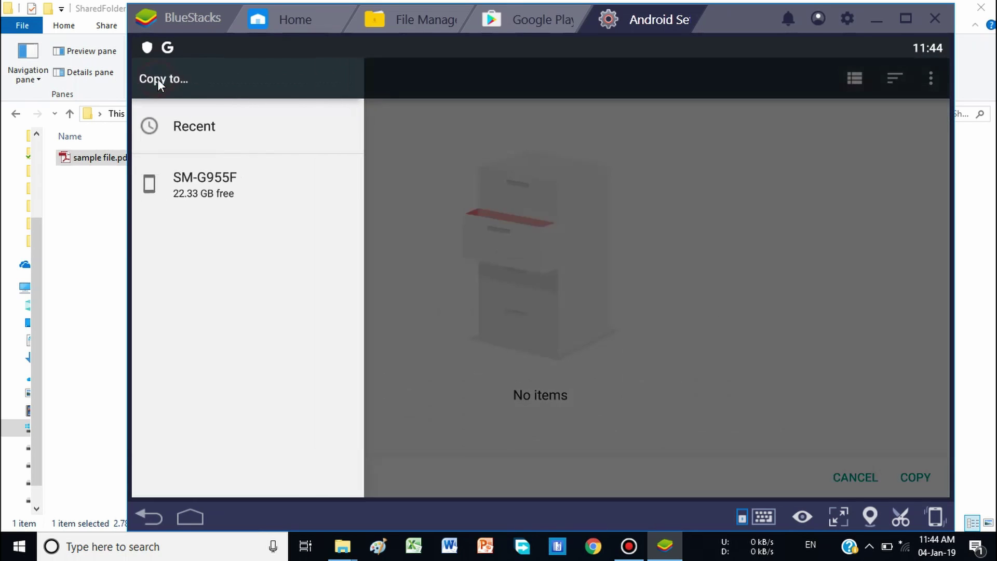
- Copy com.gamedevltd.modernstrike into SM-G955F's windows > BstSharedFolder
left_click(230, 182)
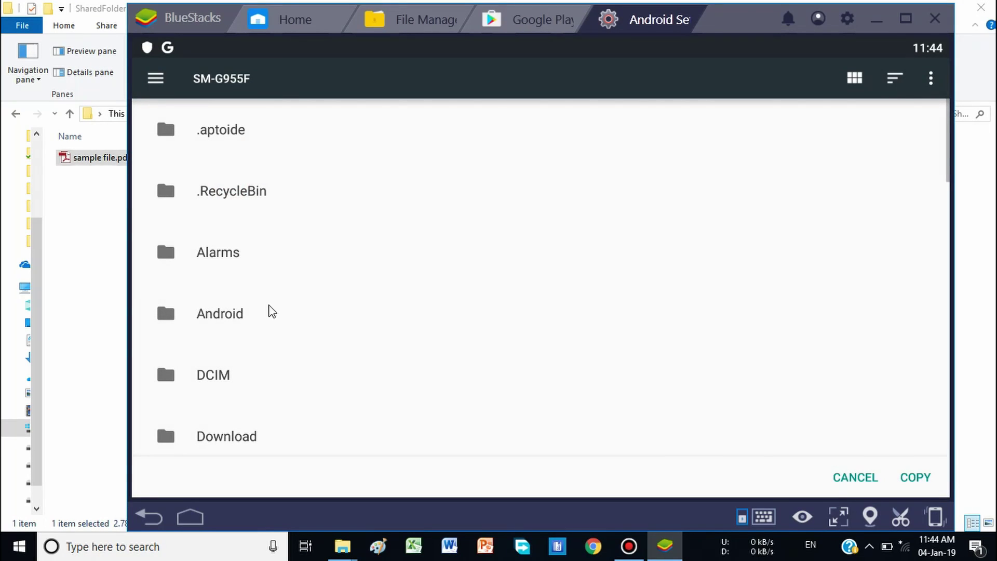
scroll(351, 375, "down", 1)
scroll(431, 256, "down", 3)
scroll(396, 360, "down", 8)
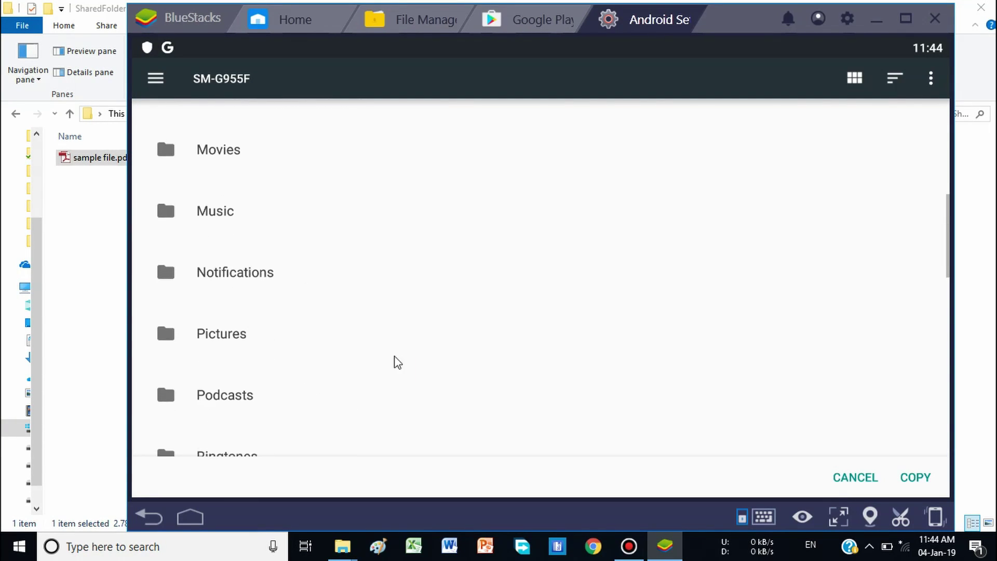
scroll(451, 249, "down", 3)
left_click(260, 272)
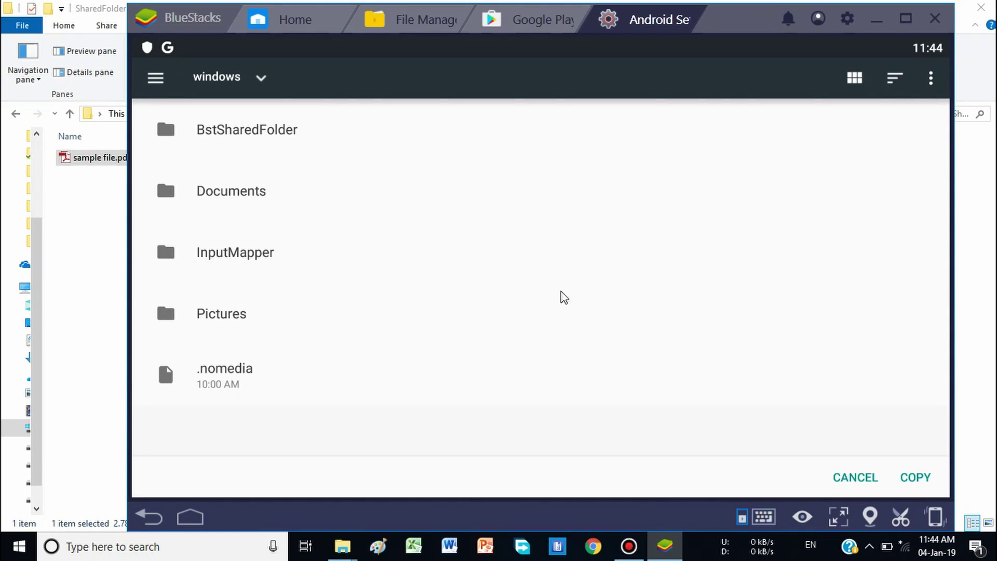
left_click(246, 138)
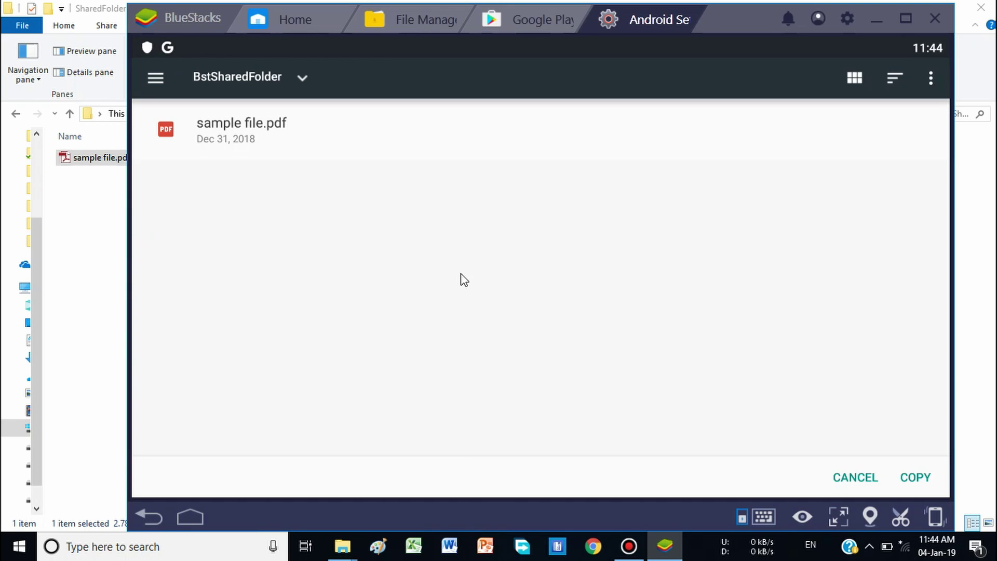
left_click(918, 482)
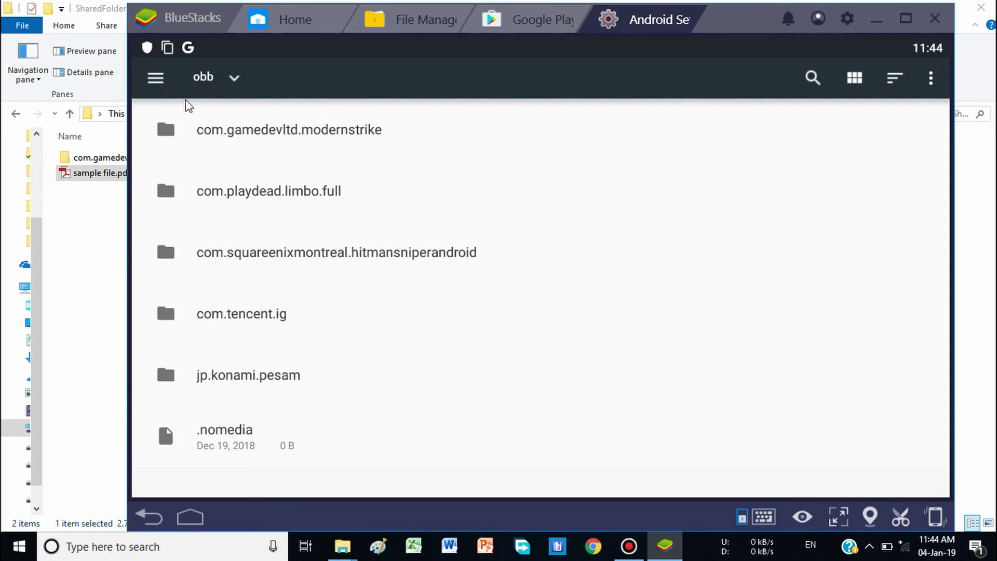
- Switch the file browser to the SM-G955F internal storage
left_click(155, 78)
left_click(246, 121)
left_click(154, 77)
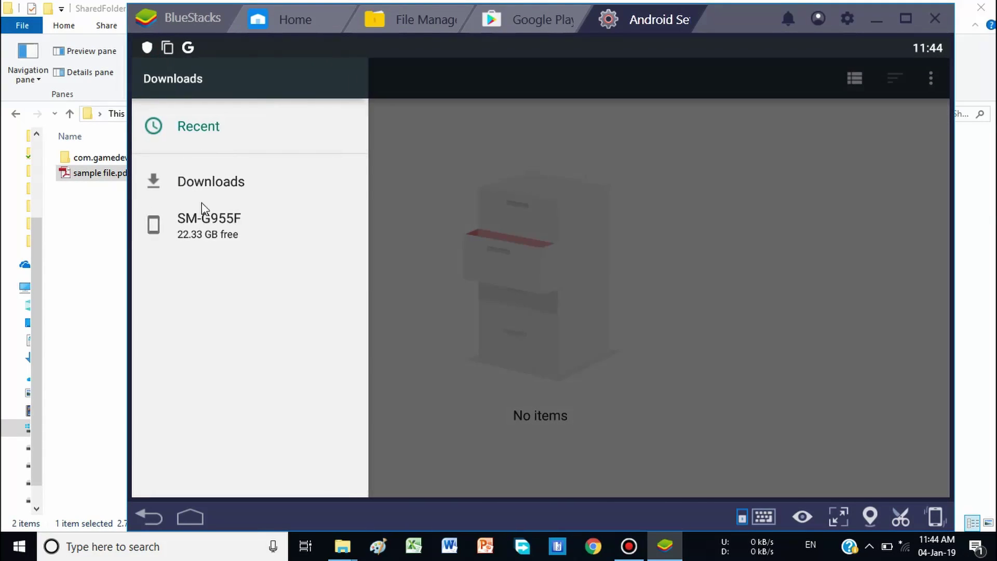
left_click(224, 231)
- Open windows > BstSharedFolder > com.gamedevltd.modernstrike to check the 329 MB .obb file
left_click_drag(420, 376, 511, 127)
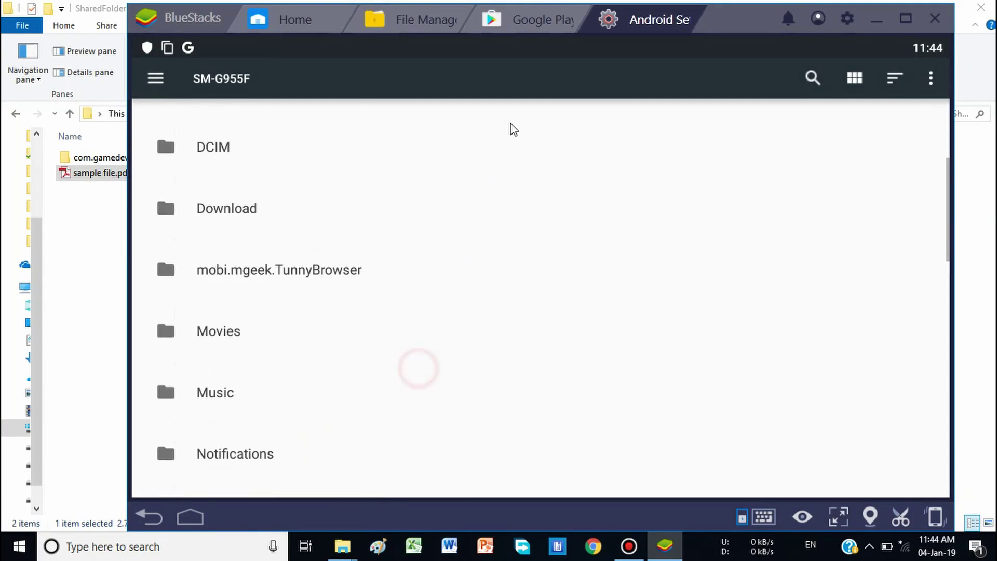
left_click_drag(425, 367, 515, 151)
left_click_drag(423, 444, 483, 267)
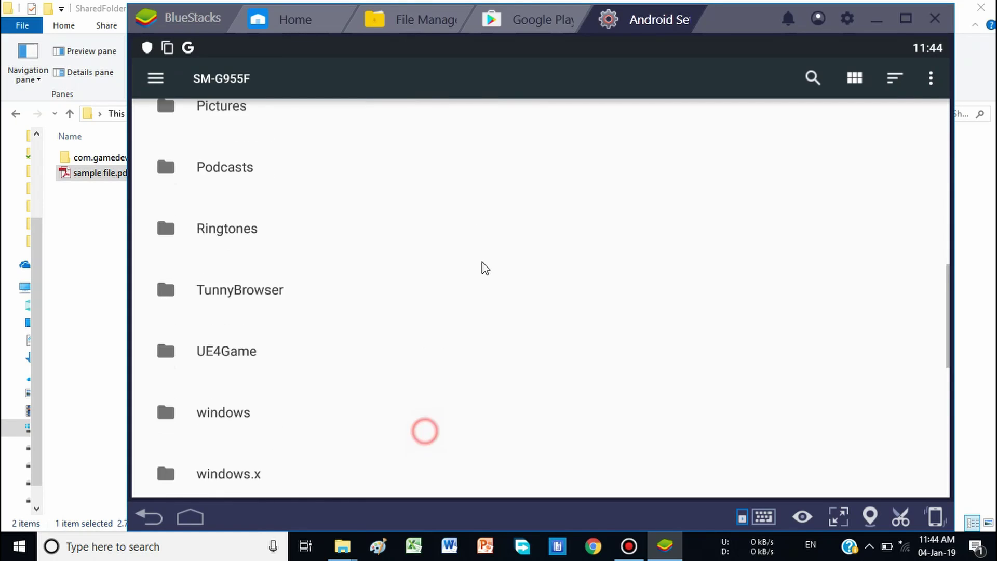
left_click(258, 339)
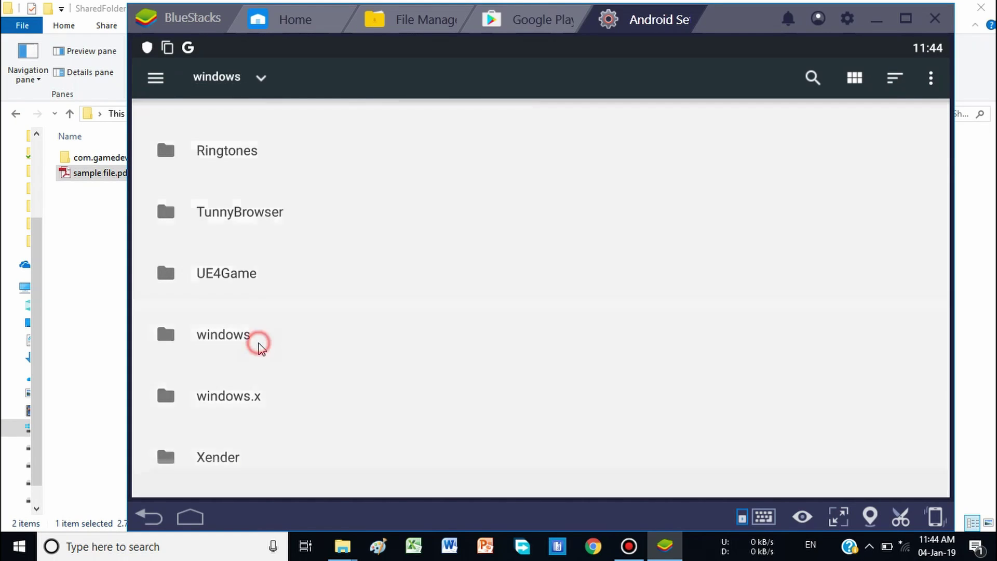
left_click(289, 133)
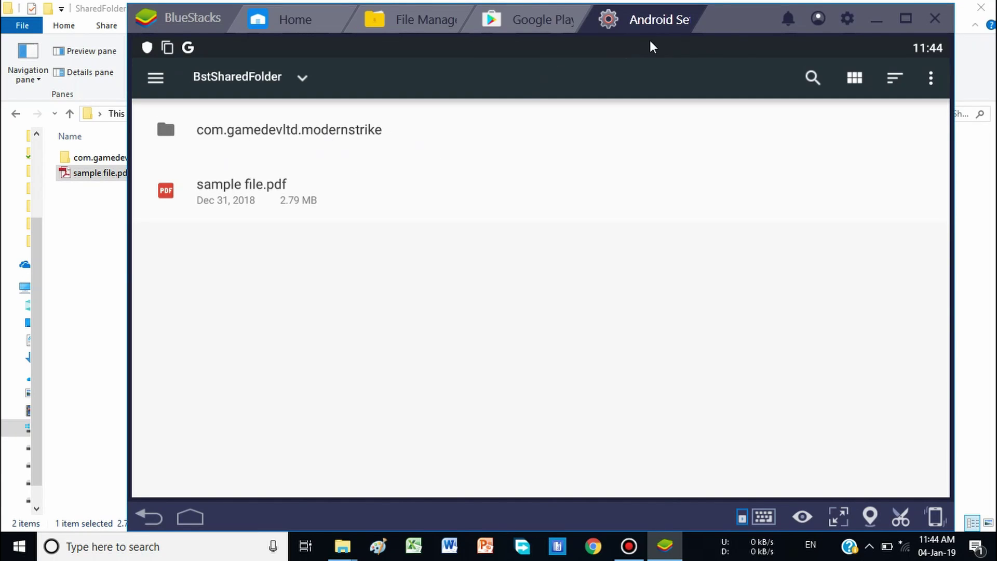
left_click_drag(739, 31, 770, 34)
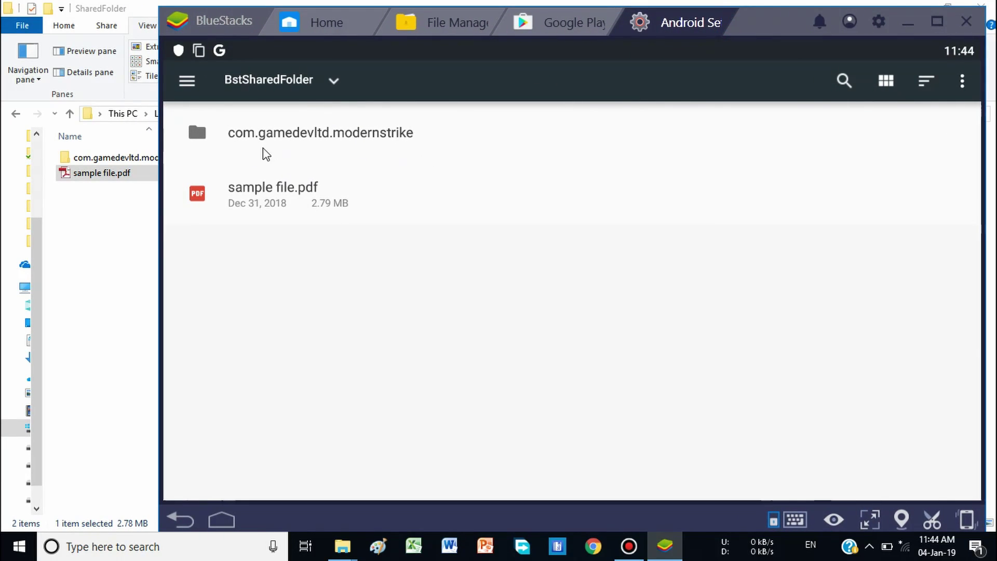
left_click(359, 133)
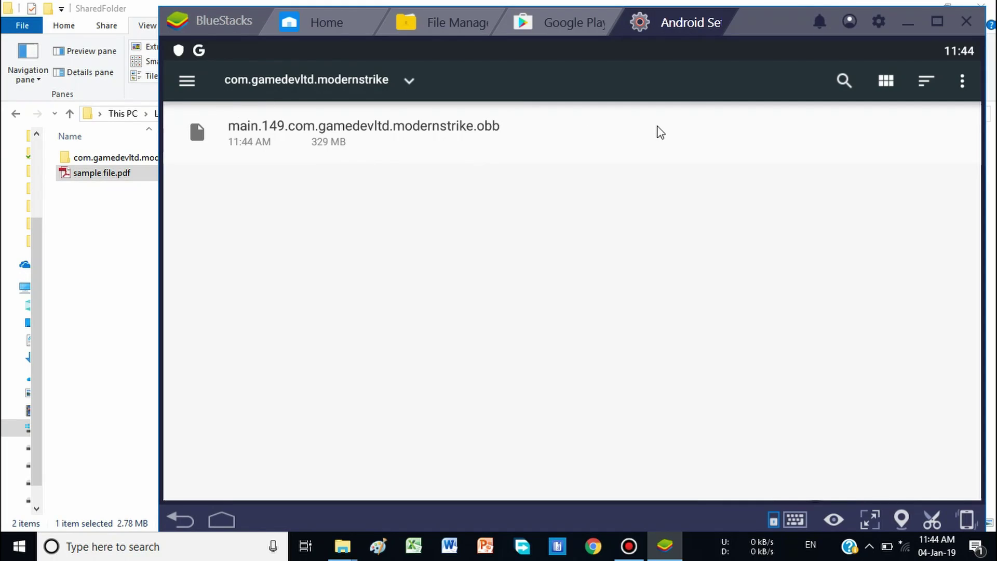
- In File Explorer, check the .obb inside com.gamedevltd.modernstrike, then return to SharedFolder
left_click(102, 271)
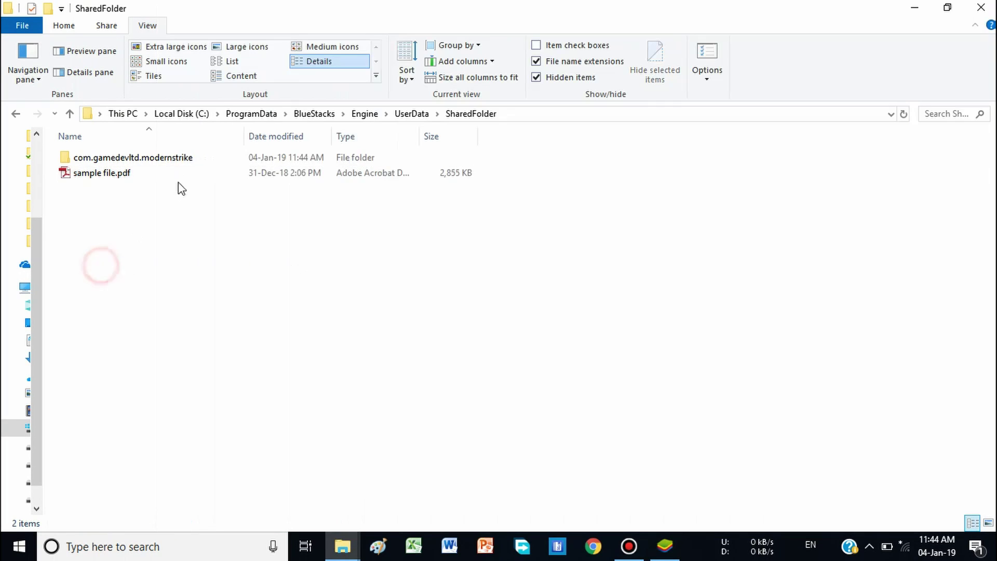
double_click(157, 157)
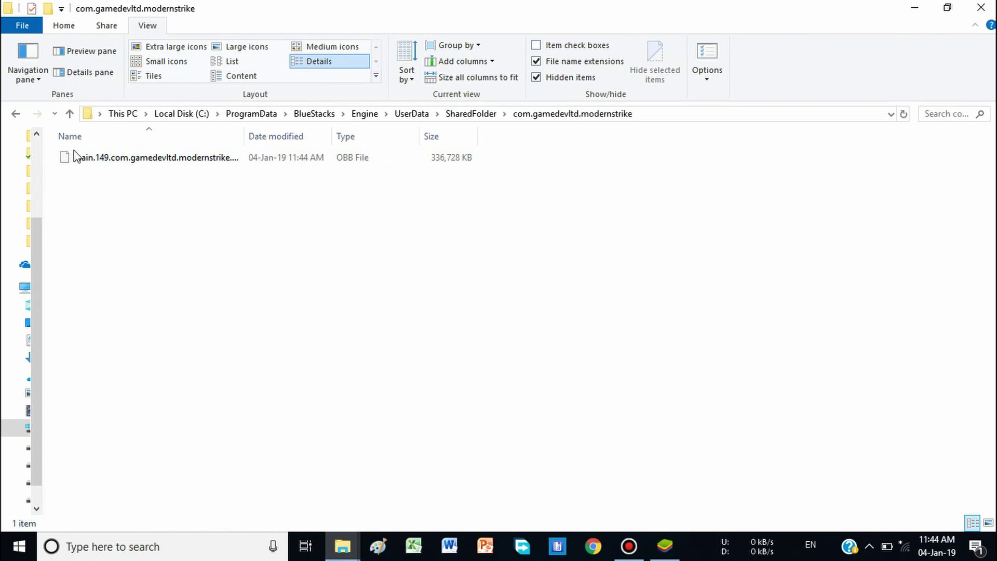
left_click(15, 113)
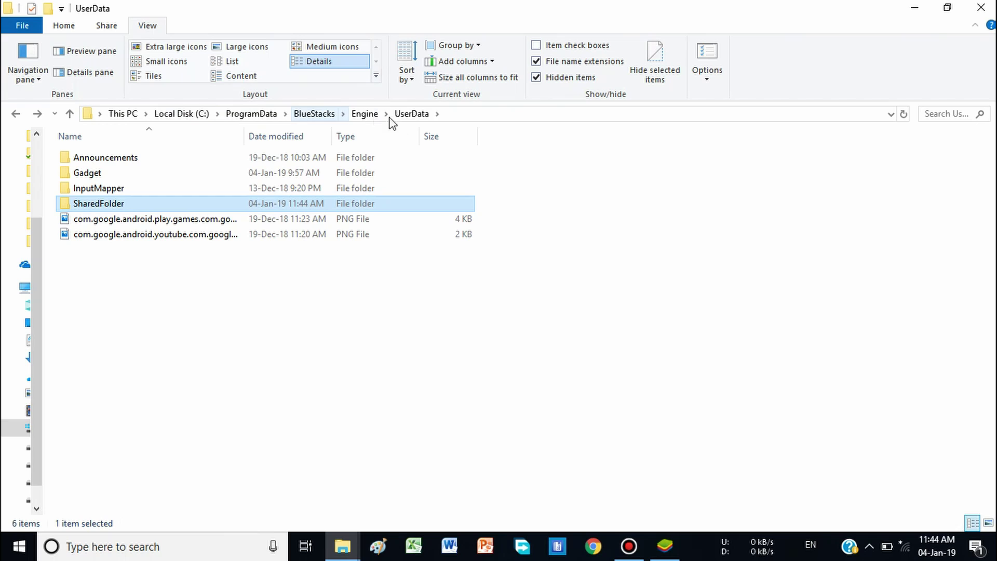
double_click(147, 208)
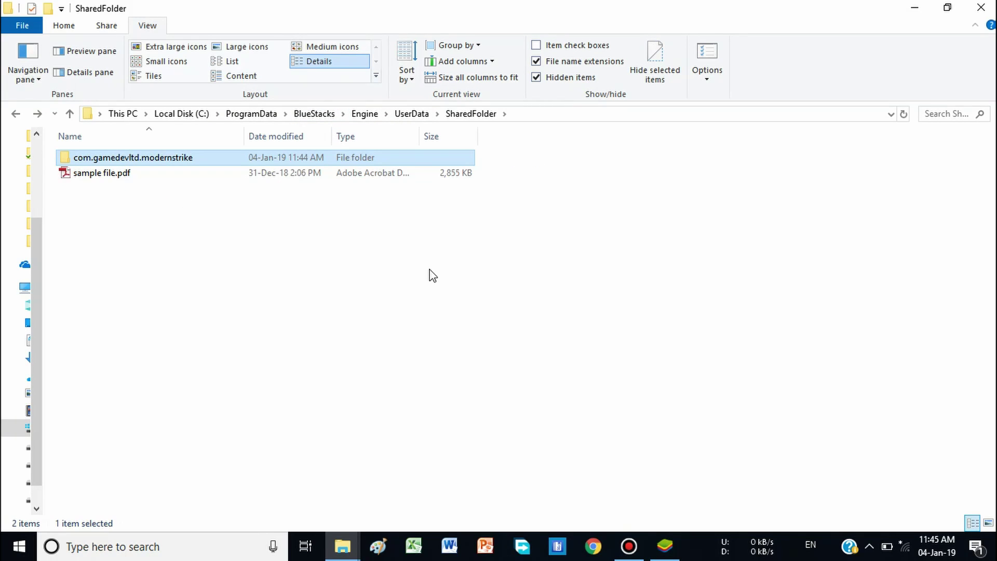